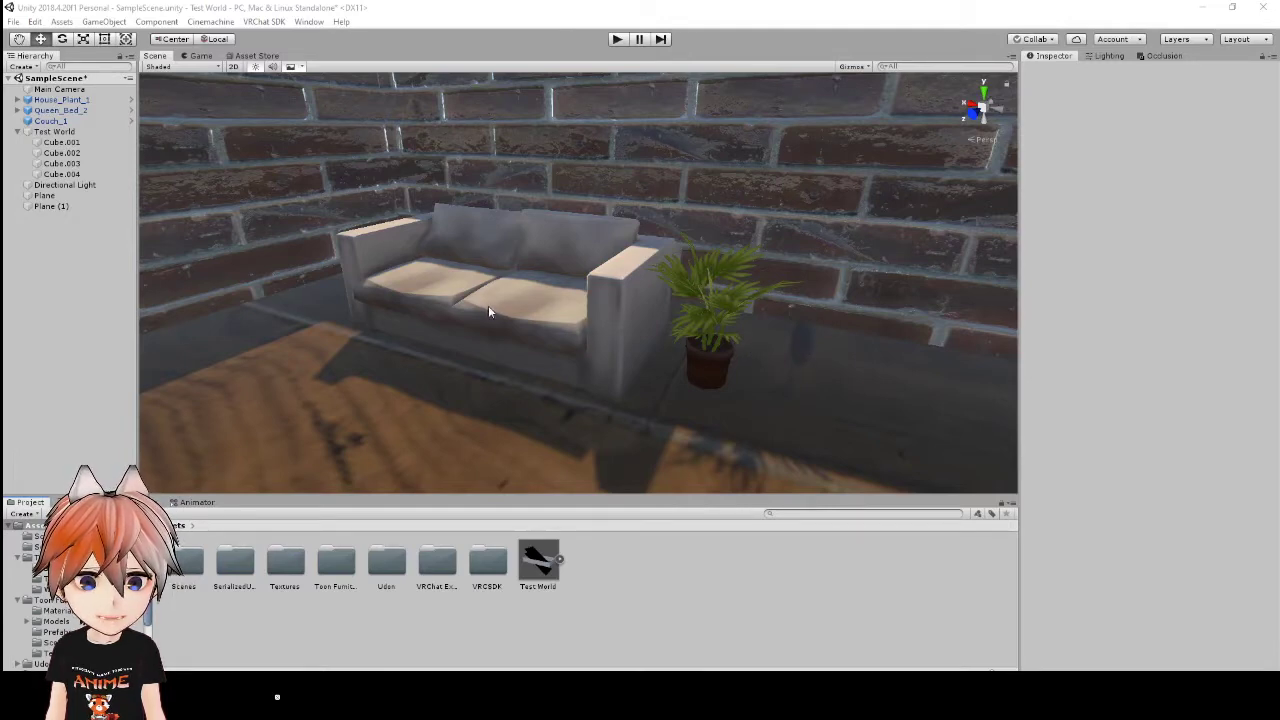
# Add a Box Collider component to the potted house plant beside the couch
pyautogui.moveTo(791, 302); pyautogui.dragTo(785, 274, button='right')
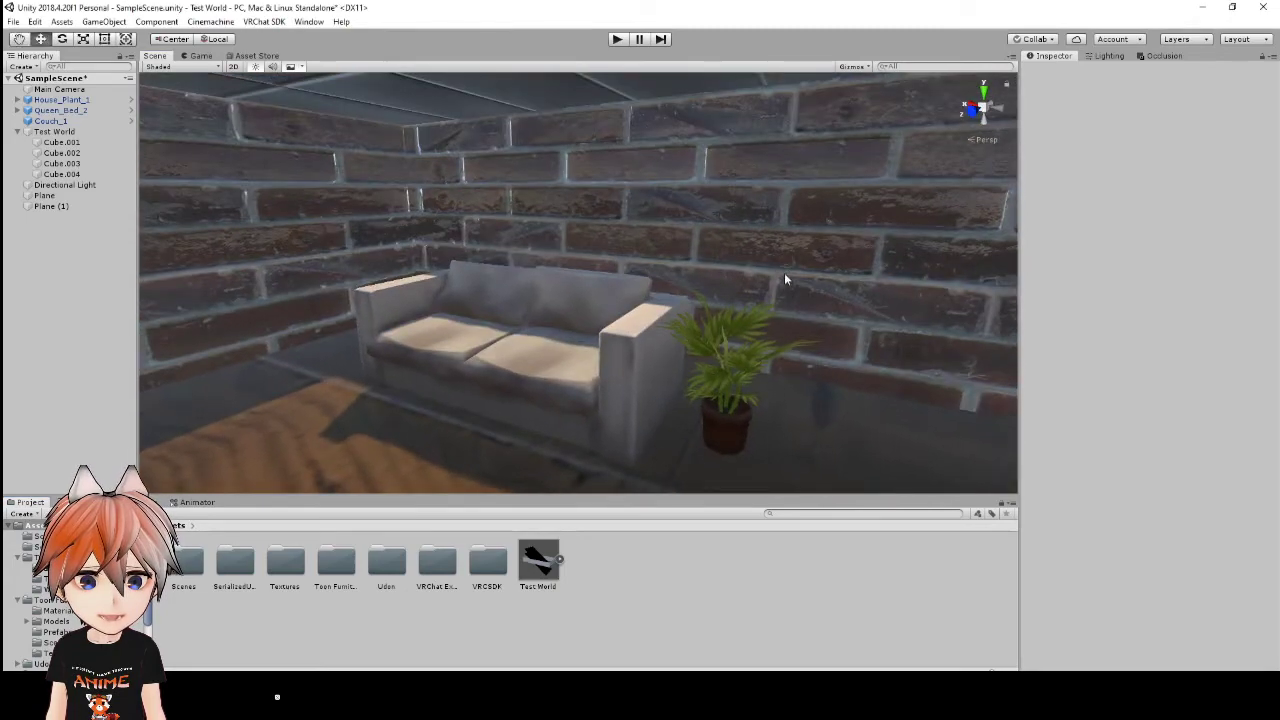
pyautogui.moveTo(783, 273); pyautogui.dragTo(776, 267, button='middle')
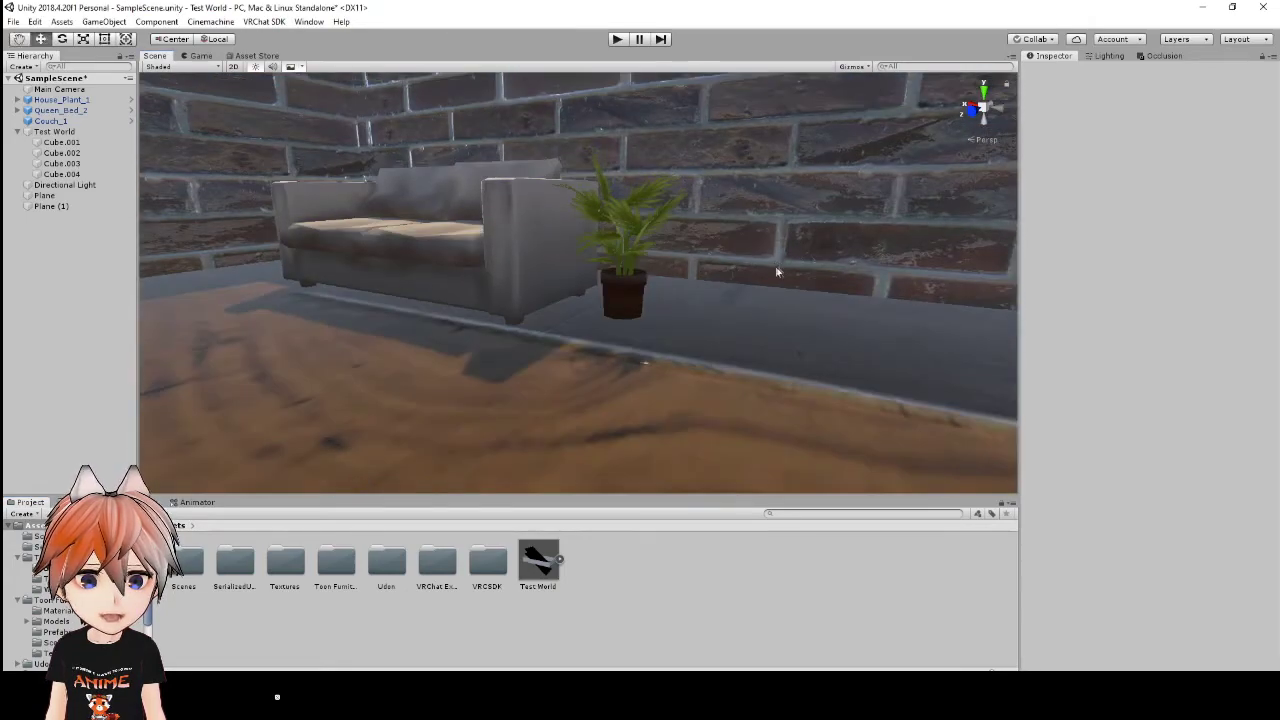
pyautogui.moveTo(775, 265)
pyautogui.mouseDown(button='right')
pyautogui.moveTo(514, 300)
pyautogui.moveTo(491, 200)
pyautogui.moveTo(531, 171)
pyautogui.moveTo(791, 249)
pyautogui.moveTo(757, 260)
pyautogui.mouseUp(button='right')
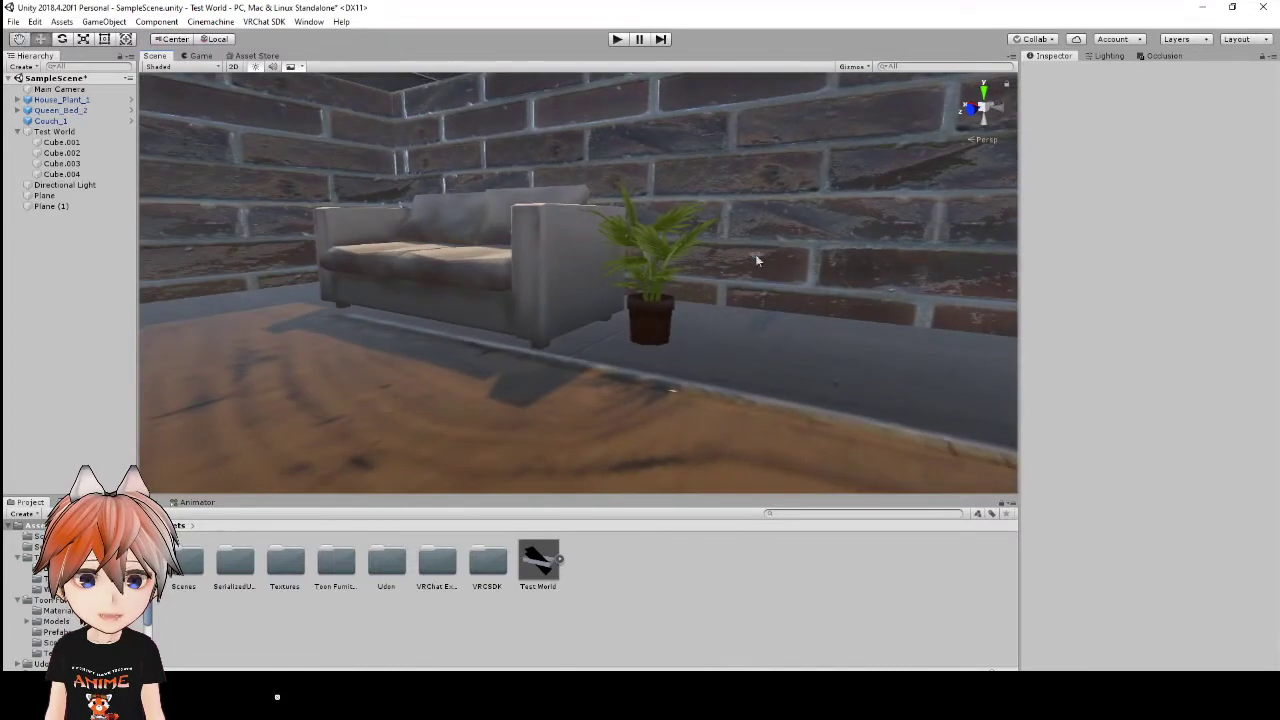
pyautogui.click(651, 324)
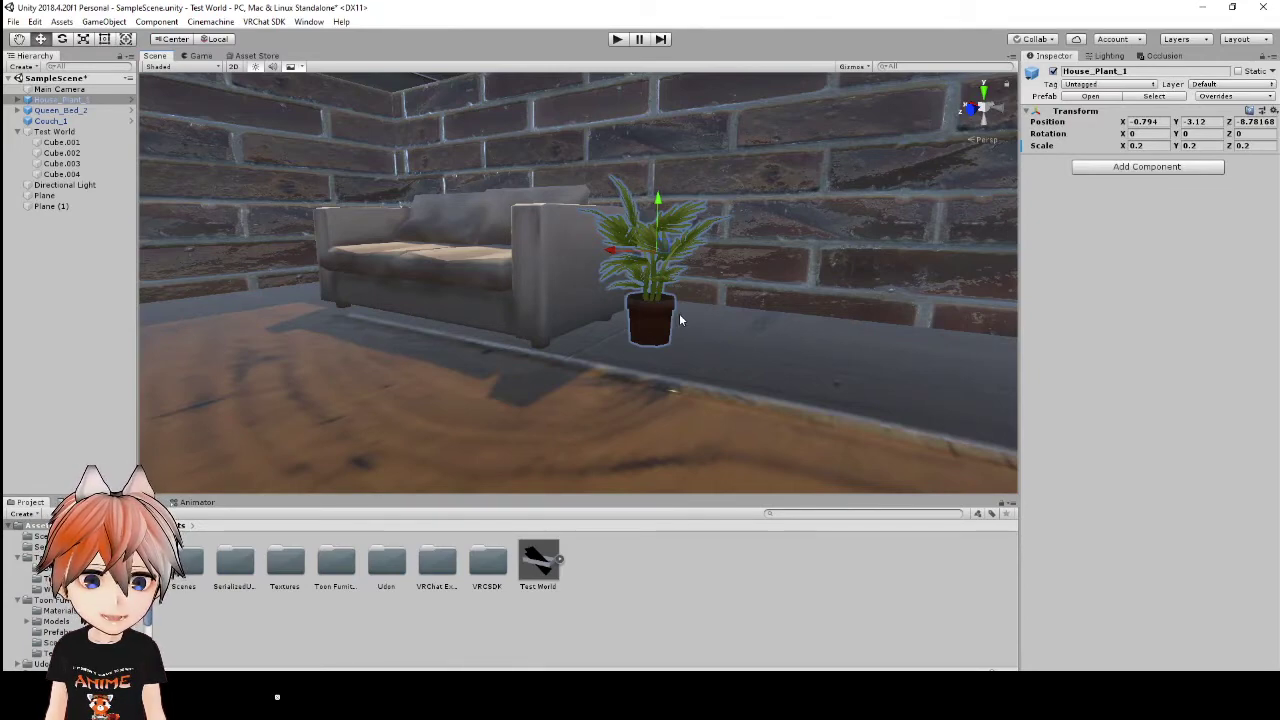
pyautogui.moveTo(662, 314); pyautogui.dragTo(498, 318, button='right')
pyautogui.moveTo(498, 318); pyautogui.dragTo(481, 319, button='middle')
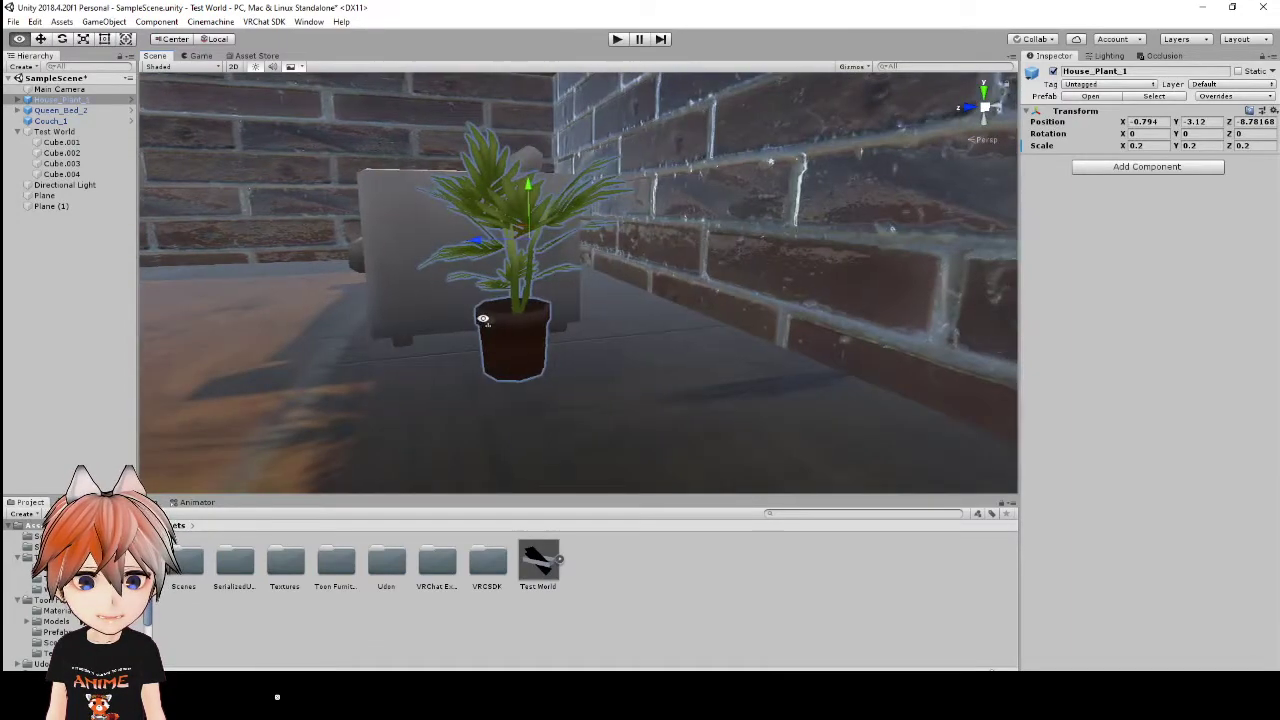
pyautogui.moveTo(483, 318); pyautogui.dragTo(603, 324, button='right')
pyautogui.moveTo(603, 324); pyautogui.dragTo(618, 321, button='middle')
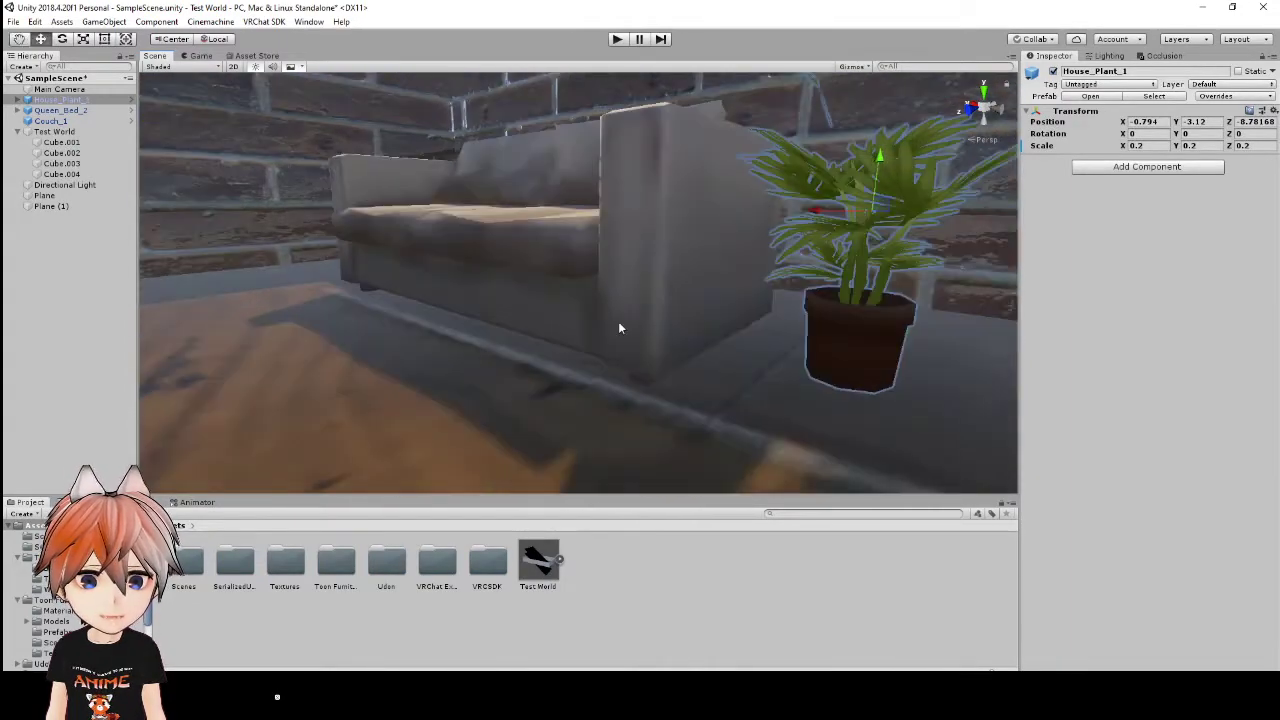
pyautogui.moveTo(618, 321); pyautogui.dragTo(727, 327, button='right')
pyautogui.moveTo(727, 327); pyautogui.dragTo(726, 328, button='middle')
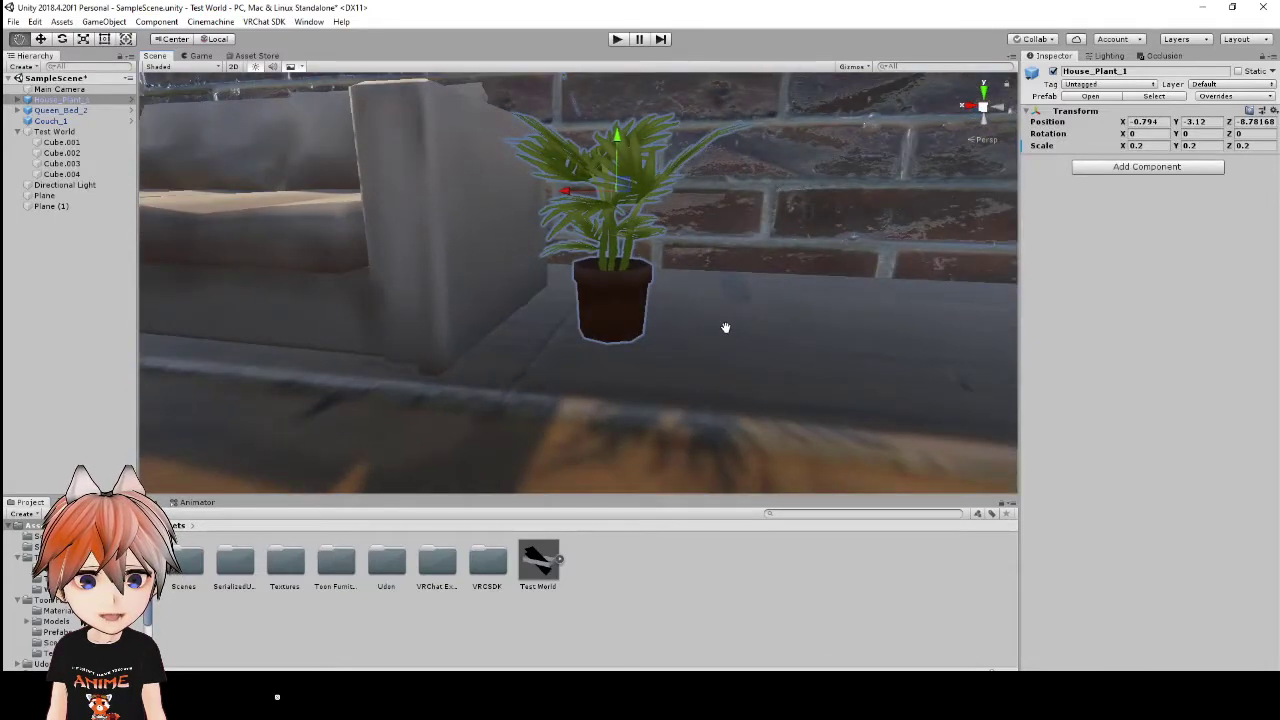
pyautogui.moveTo(726, 328); pyautogui.dragTo(632, 330, button='right')
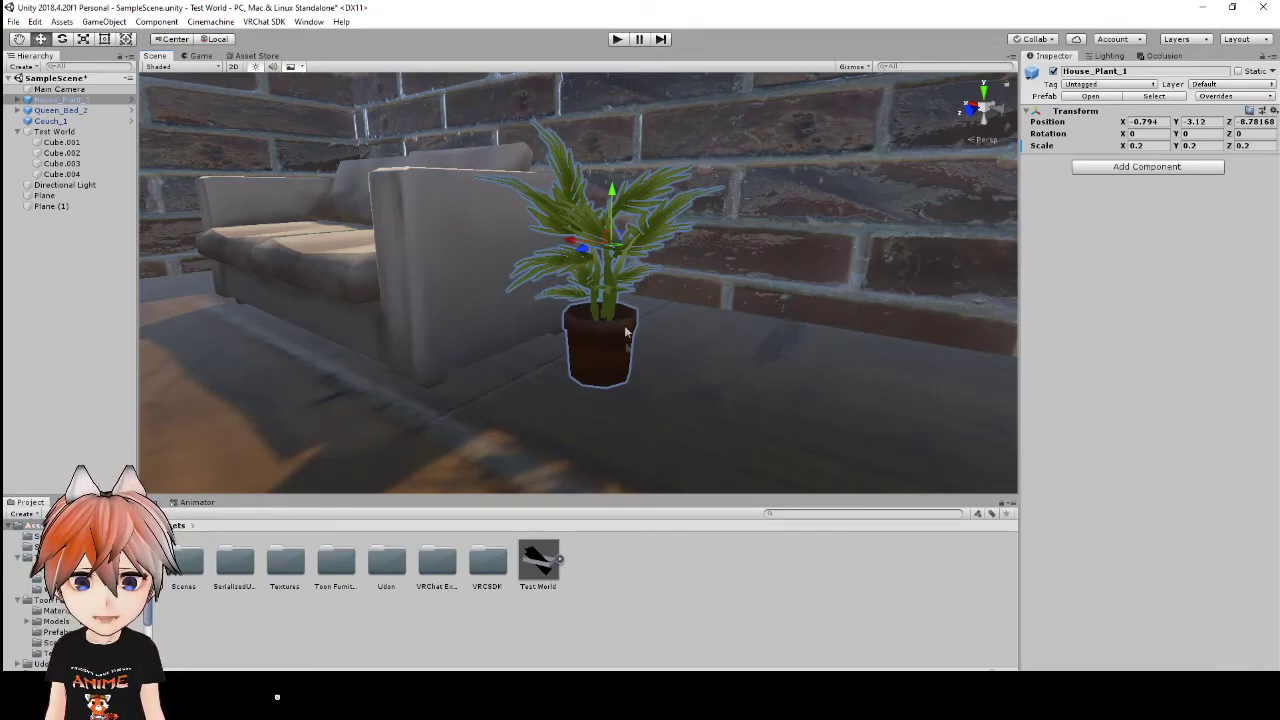
pyautogui.click(1160, 168)
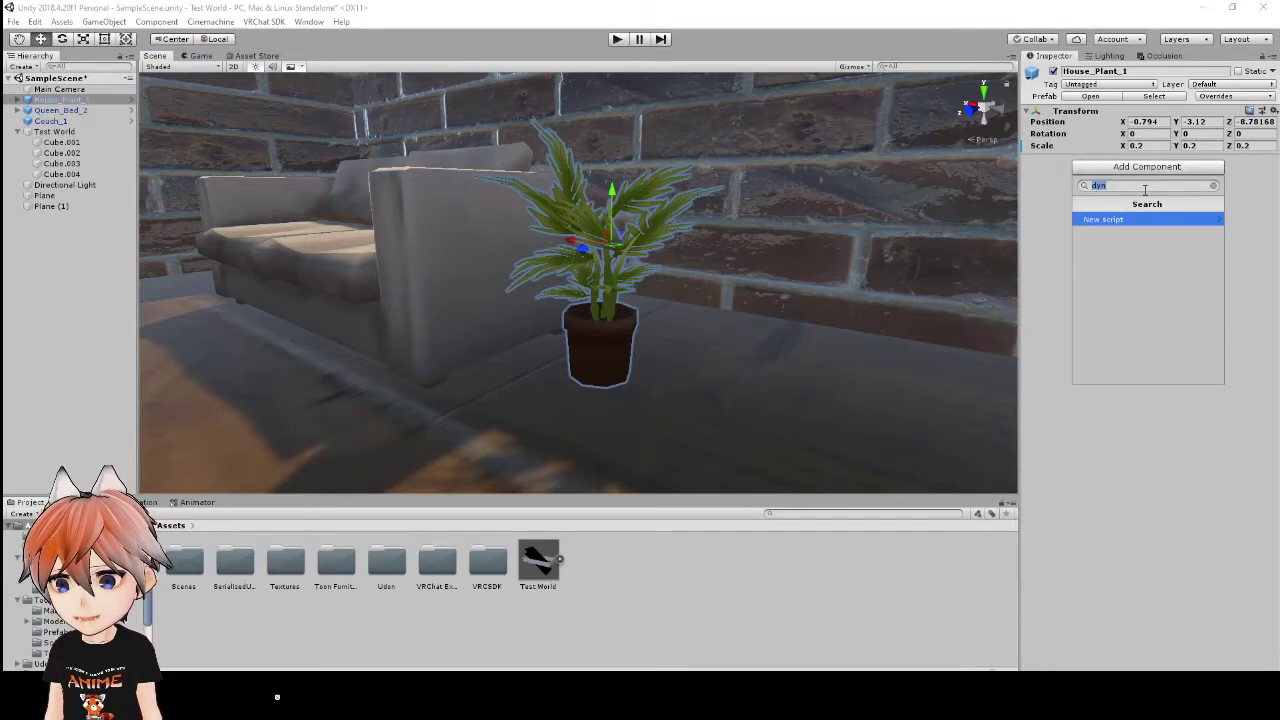
pyautogui.write('bo')
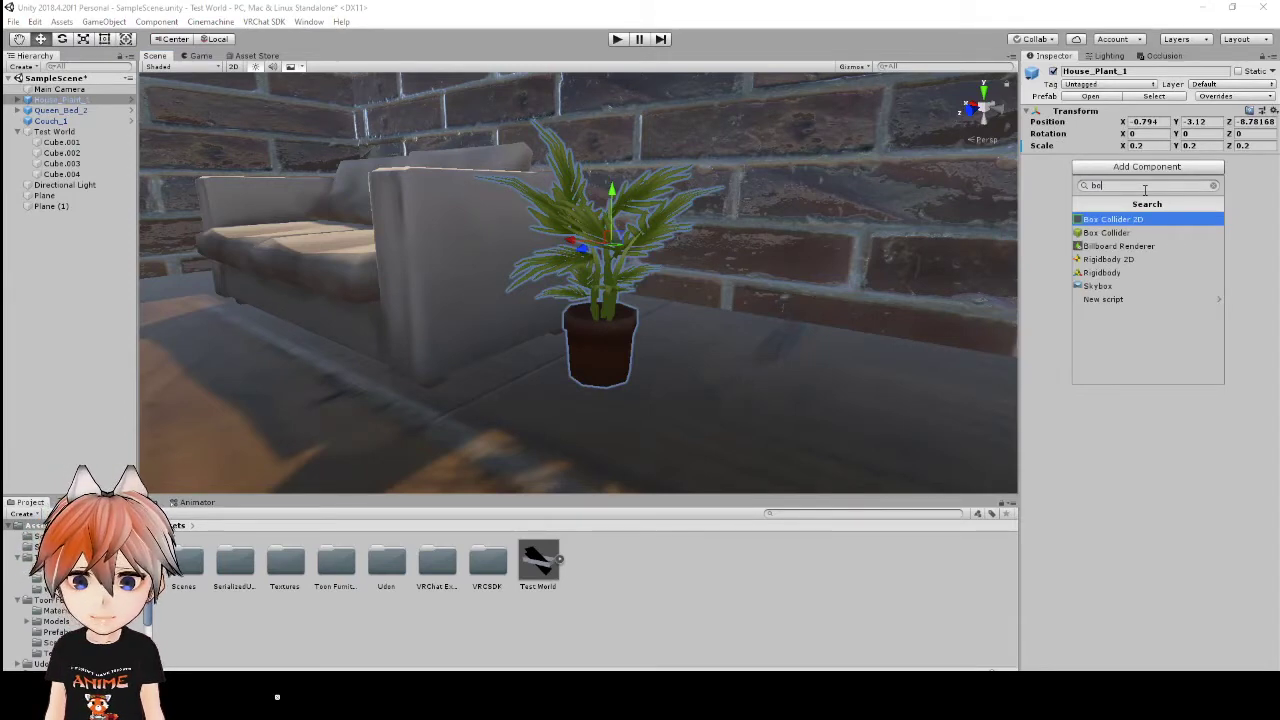
pyautogui.click(1112, 233)
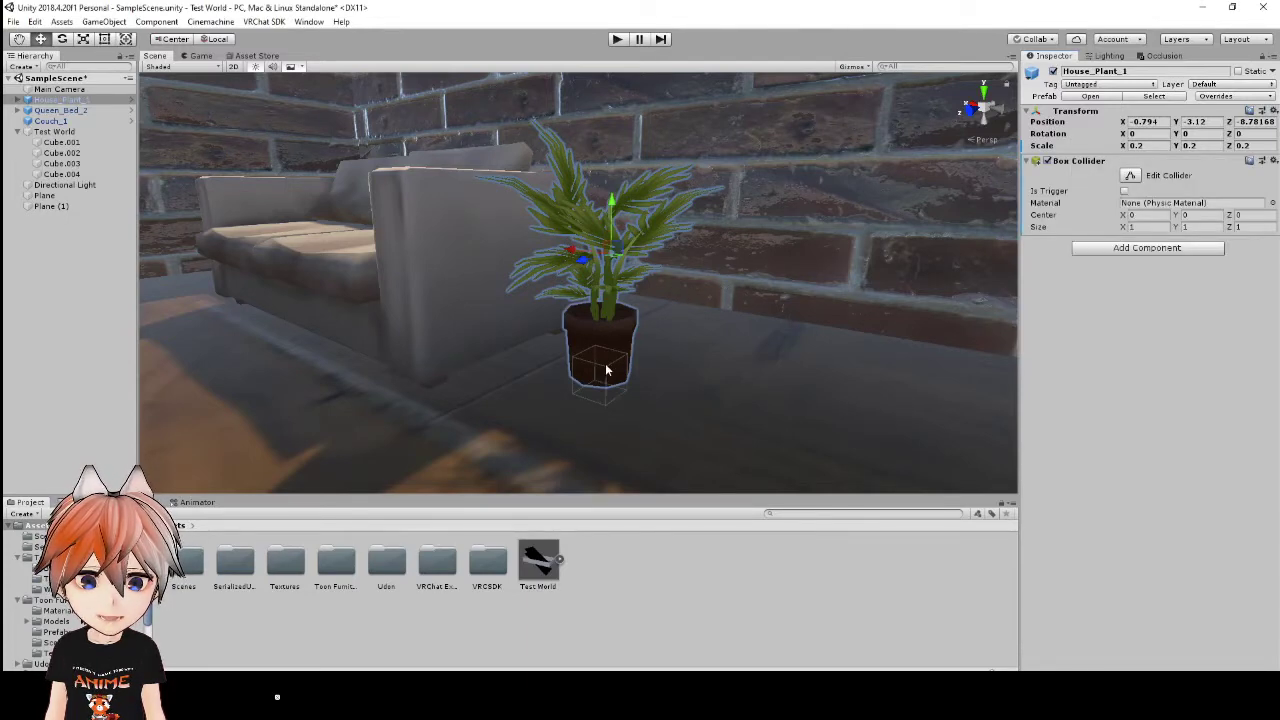
# Edit the plant's box collider, raising its top face to the top of the foliage for a Y size of about 6.03
pyautogui.moveTo(636, 349); pyautogui.dragTo(640, 348, button='right')
pyautogui.keyDown('alt'); pyautogui.moveTo(640, 349); pyautogui.dragTo(558, 347); pyautogui.keyUp('alt')
pyautogui.moveTo(543, 394); pyautogui.dragTo(640, 388, button='right')
pyautogui.moveTo(647, 388); pyautogui.dragTo(659, 382, button='middle')
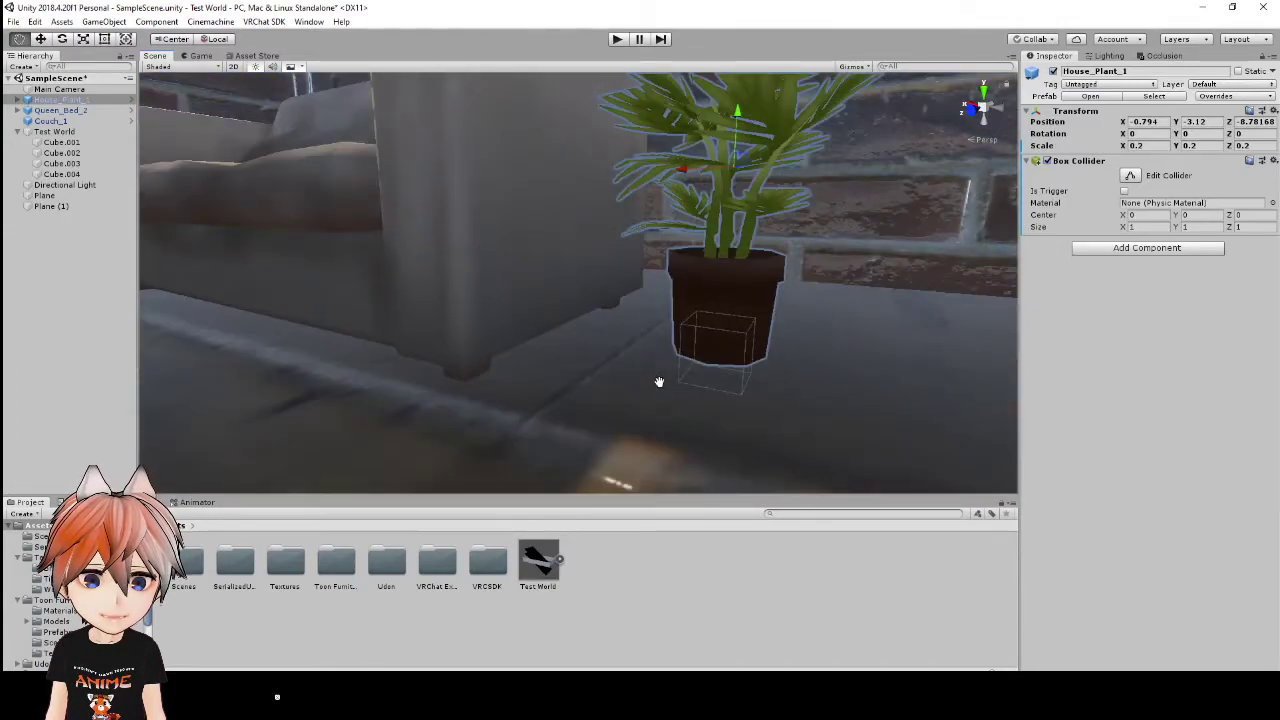
pyautogui.moveTo(796, 263); pyautogui.dragTo(797, 262, button='middle')
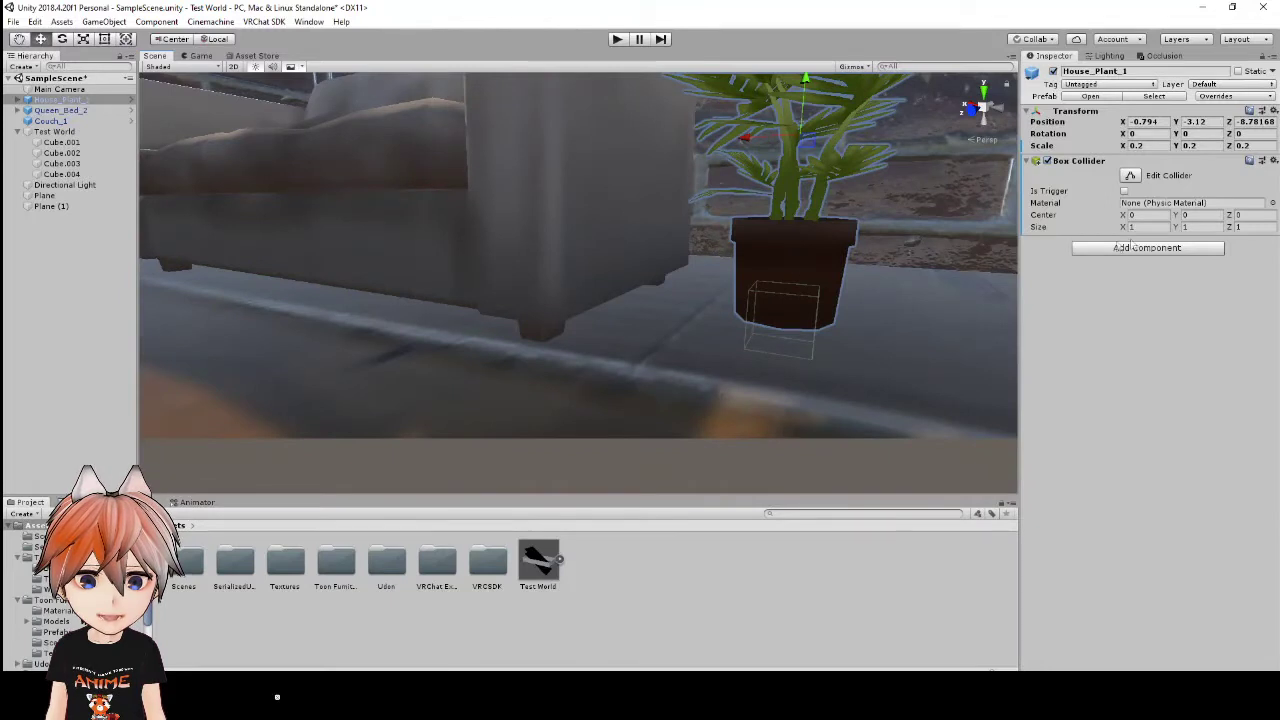
pyautogui.click(1130, 175)
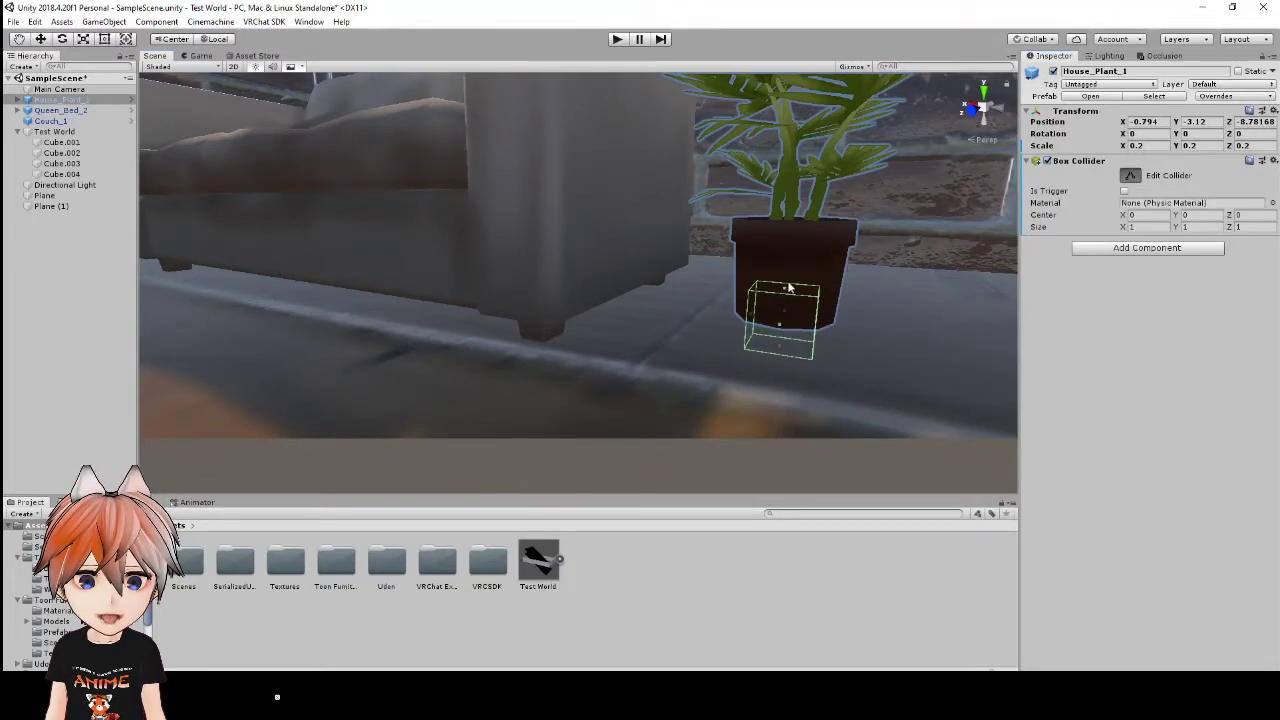
pyautogui.moveTo(790, 287); pyautogui.dragTo(800, 89)
pyautogui.scroll(-5, 797, 133)
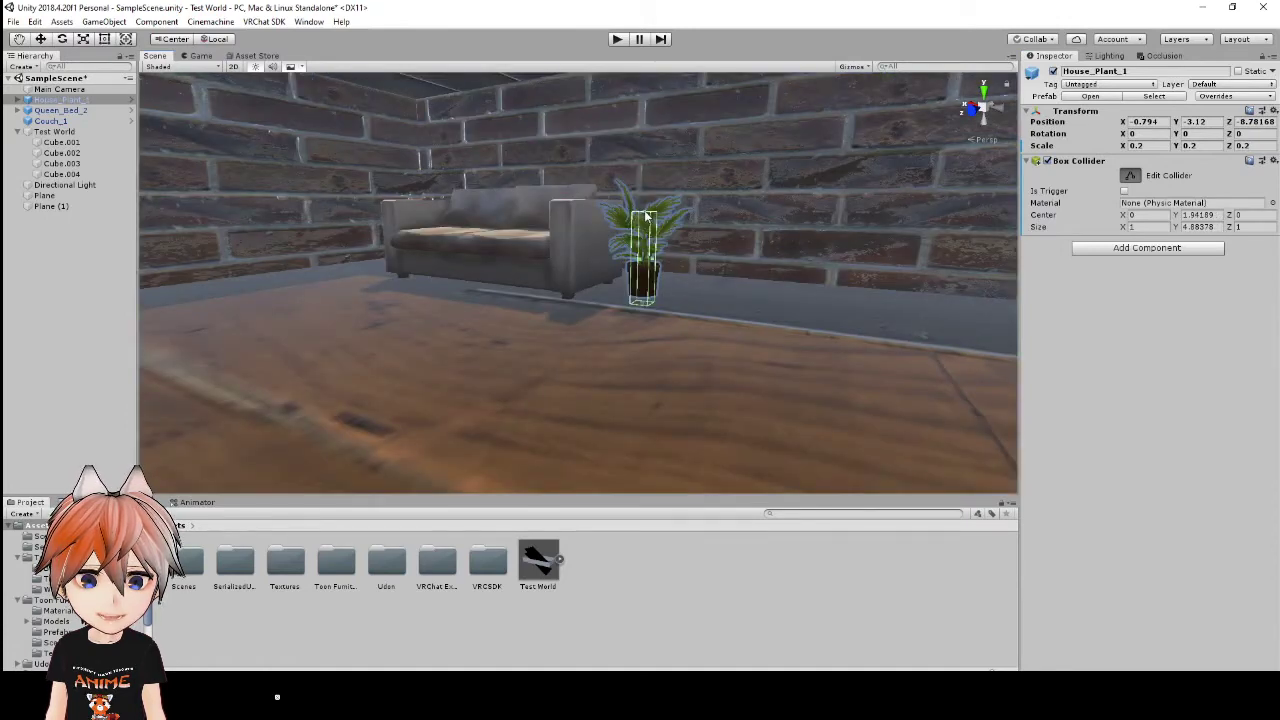
pyautogui.moveTo(646, 215); pyautogui.dragTo(645, 190)
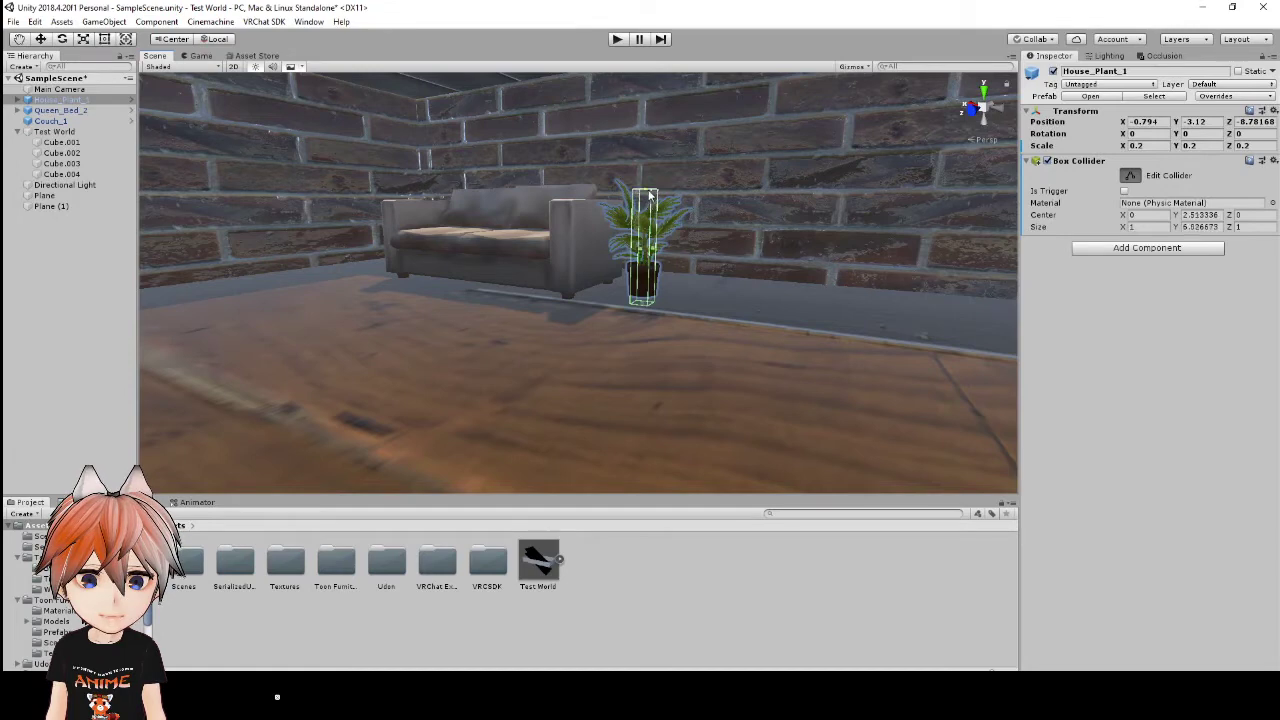
# Widen the plant's box collider around the foliage to about 3.44 in X and 3.68 in Z
pyautogui.moveTo(656, 248); pyautogui.dragTo(605, 246)
pyautogui.moveTo(673, 261); pyautogui.dragTo(515, 271, button='right')
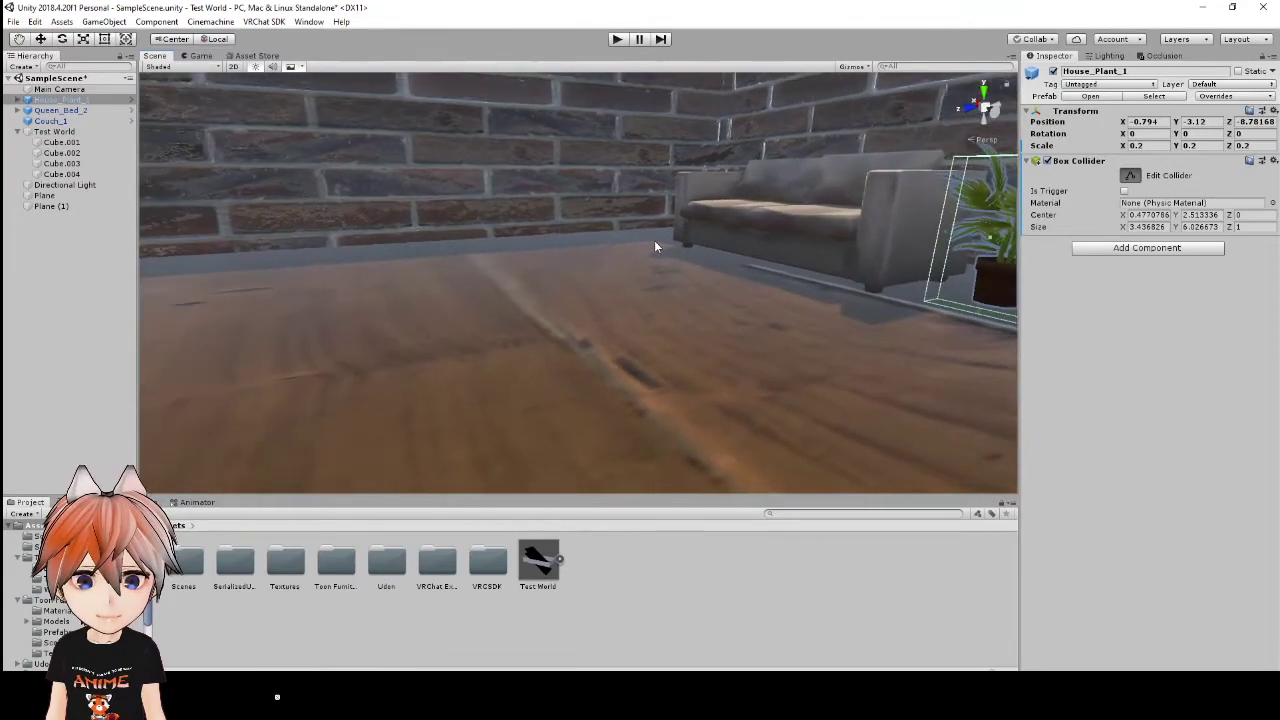
pyautogui.moveTo(654, 242); pyautogui.dragTo(628, 240, button='right')
pyautogui.press('f')
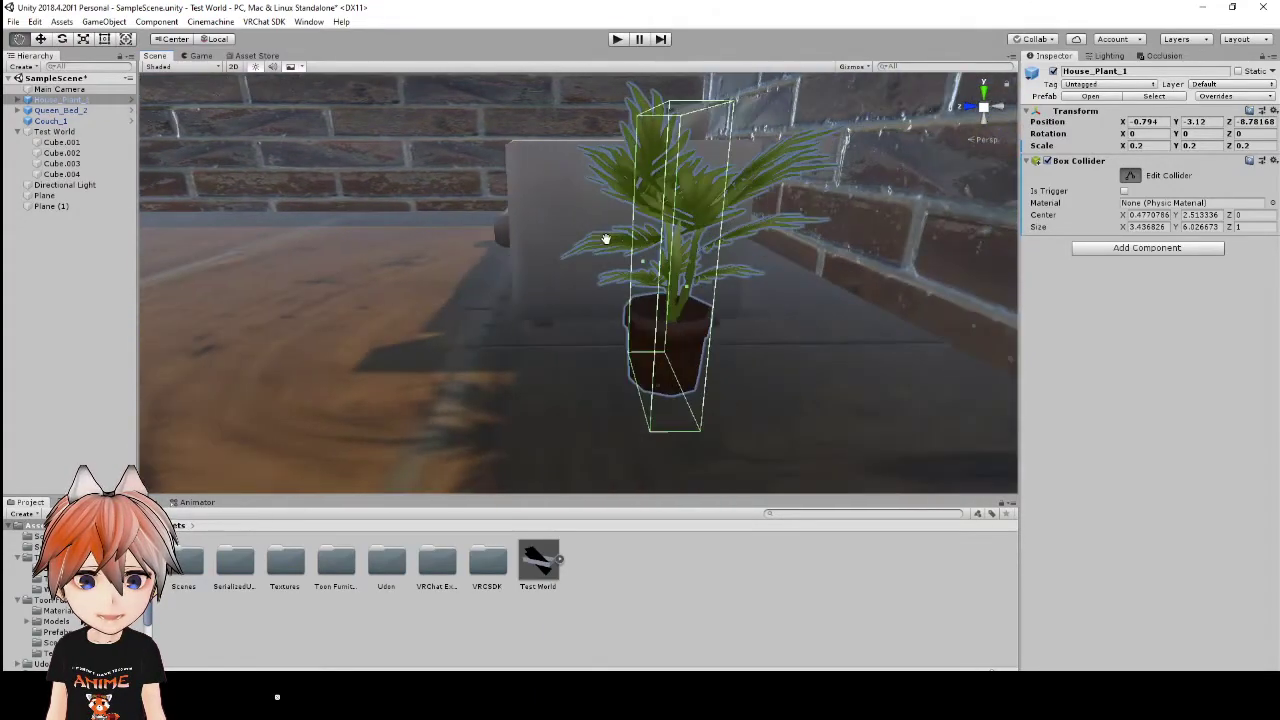
pyautogui.moveTo(606, 239); pyautogui.dragTo(602, 241, button='middle')
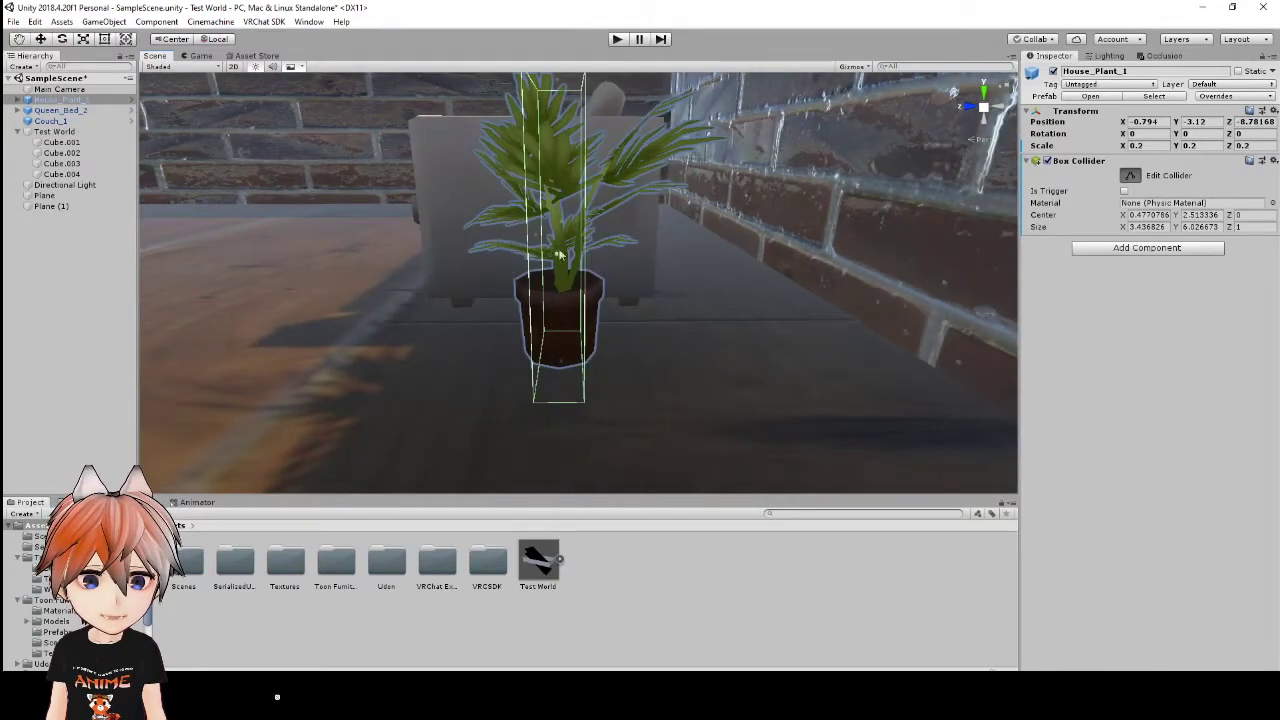
pyautogui.moveTo(542, 246); pyautogui.dragTo(650, 238)
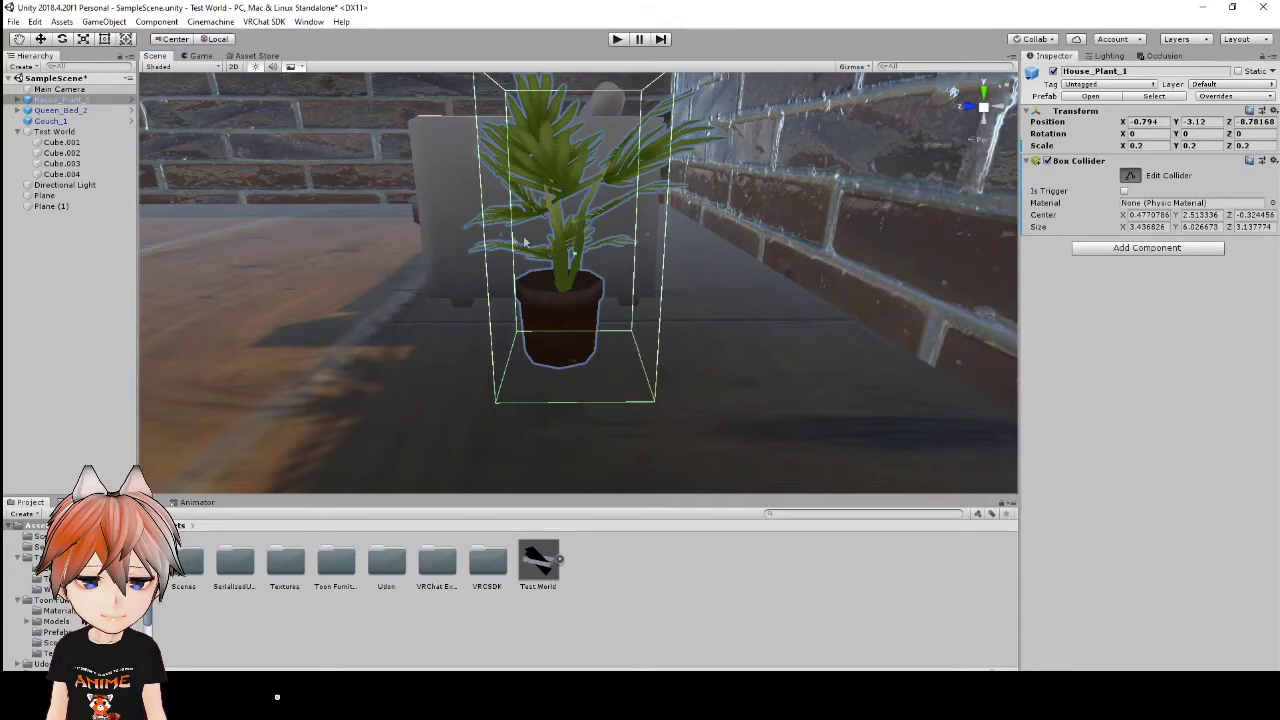
pyautogui.moveTo(497, 240); pyautogui.dragTo(474, 241)
# Add a VRC Pickup component to the house plant
pyautogui.moveTo(538, 263); pyautogui.dragTo(583, 260, button='right')
pyautogui.moveTo(583, 260); pyautogui.dragTo(593, 265, button='middle')
pyautogui.moveTo(602, 277)
pyautogui.mouseDown(button='right')
pyautogui.moveTo(905, 294)
pyautogui.moveTo(601, 284)
pyautogui.mouseUp(button='right')
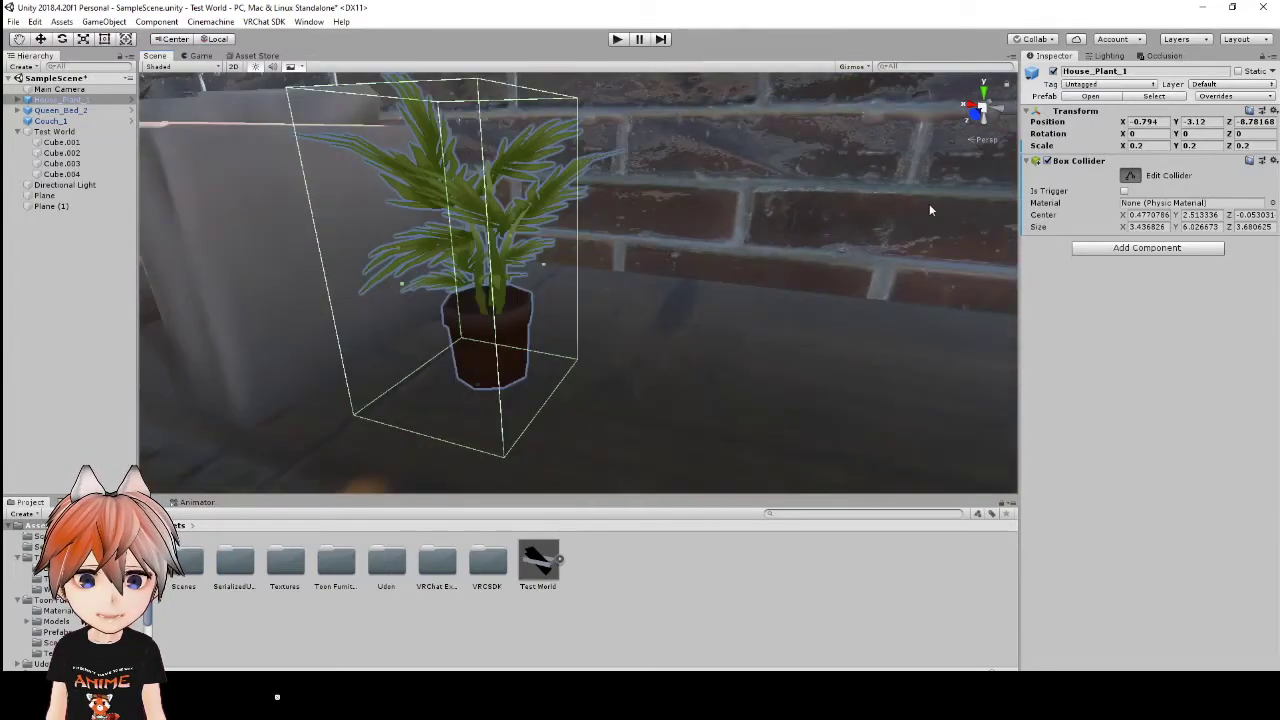
pyautogui.click(1131, 248)
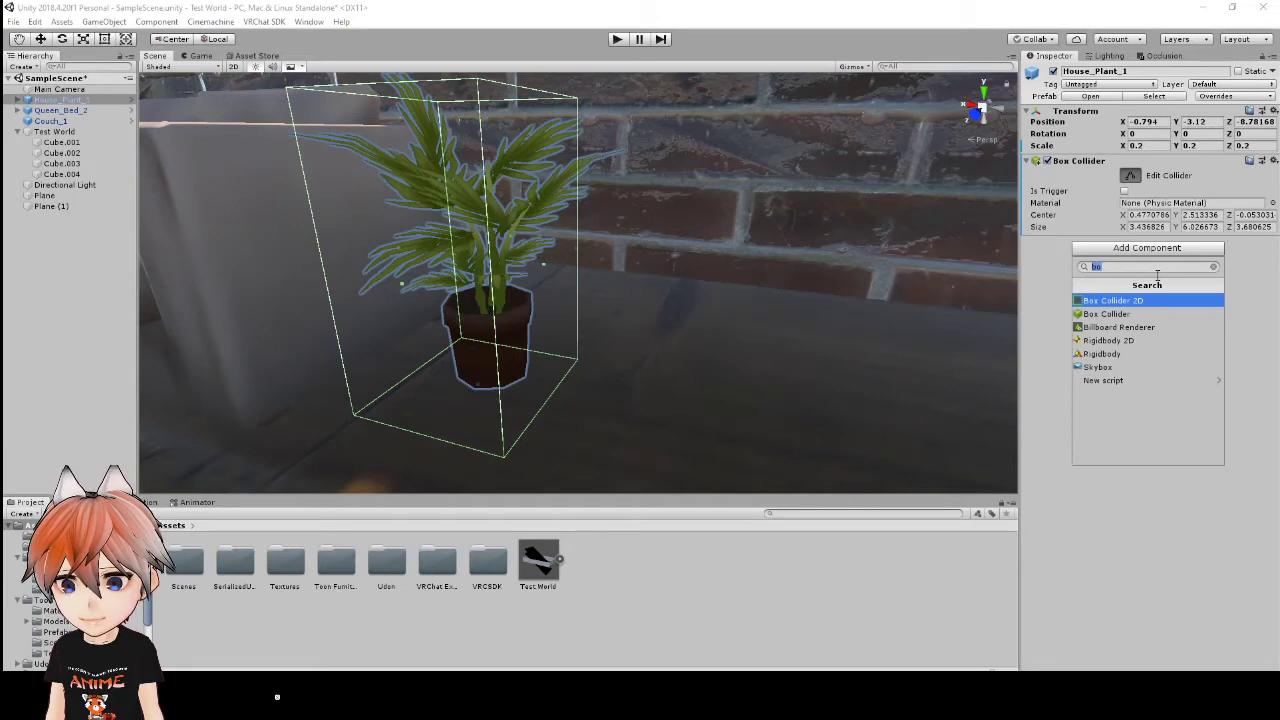
pyautogui.write('pick')
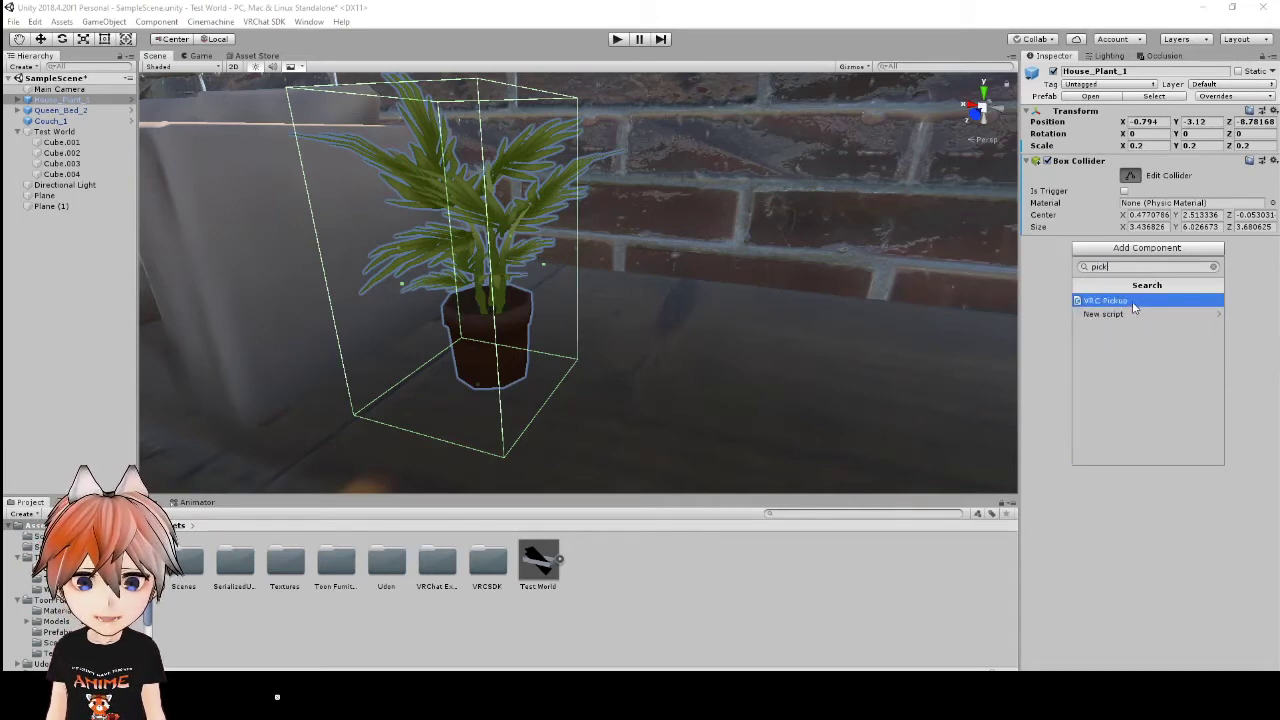
pyautogui.click(1133, 301)
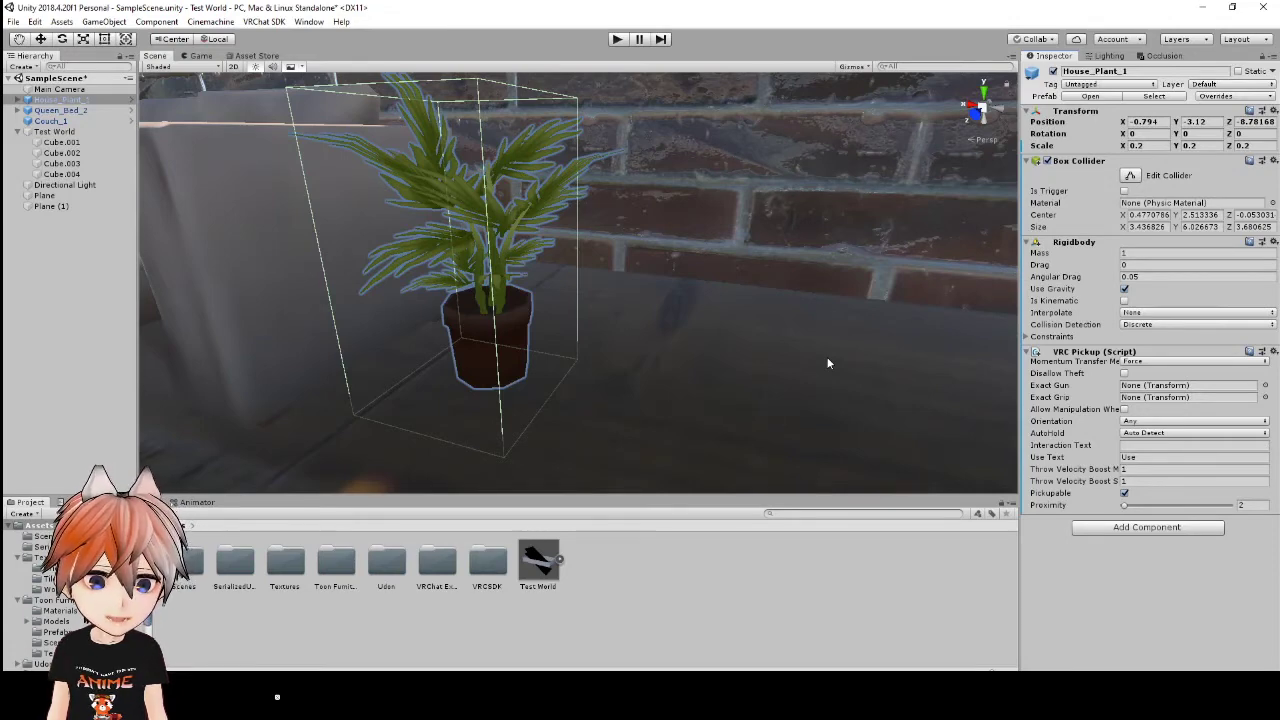
# Expand House_Plant_1 in the scene hierarchy and unpack its prefab
pyautogui.moveTo(524, 354); pyautogui.dragTo(611, 308, button='right')
pyautogui.moveTo(611, 308); pyautogui.dragTo(617, 302, button='middle')
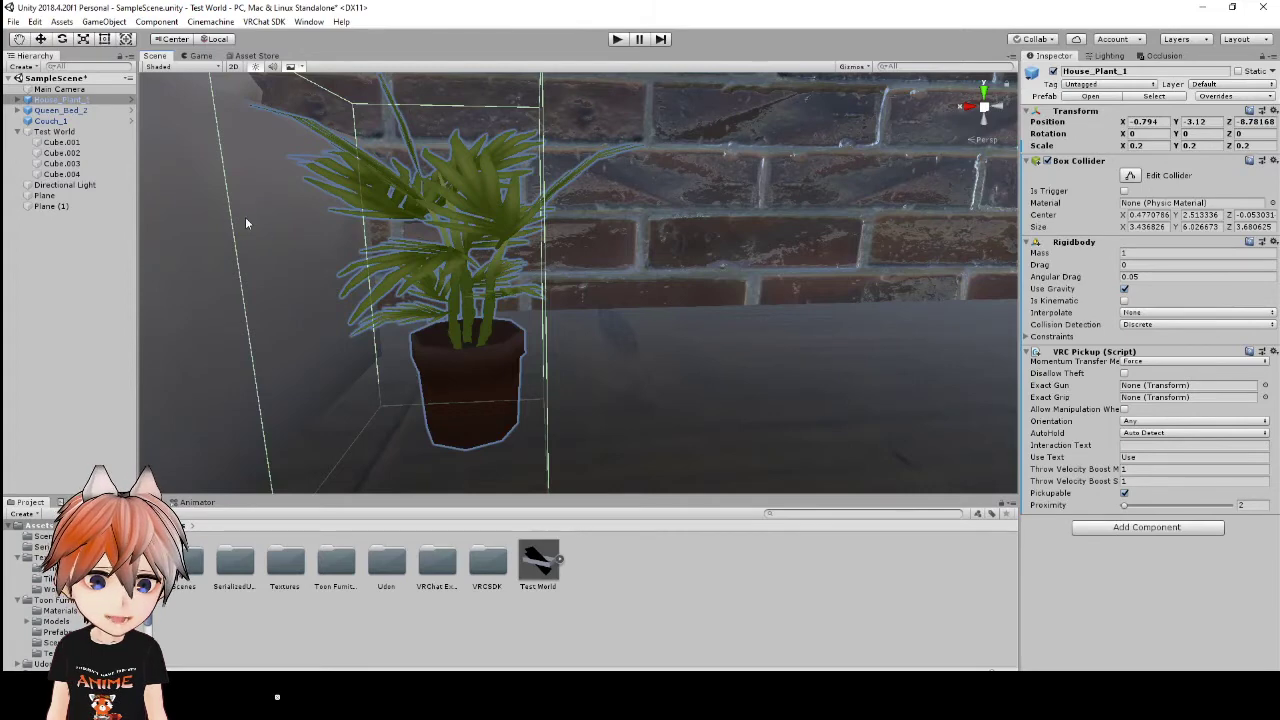
pyautogui.click(42, 99)
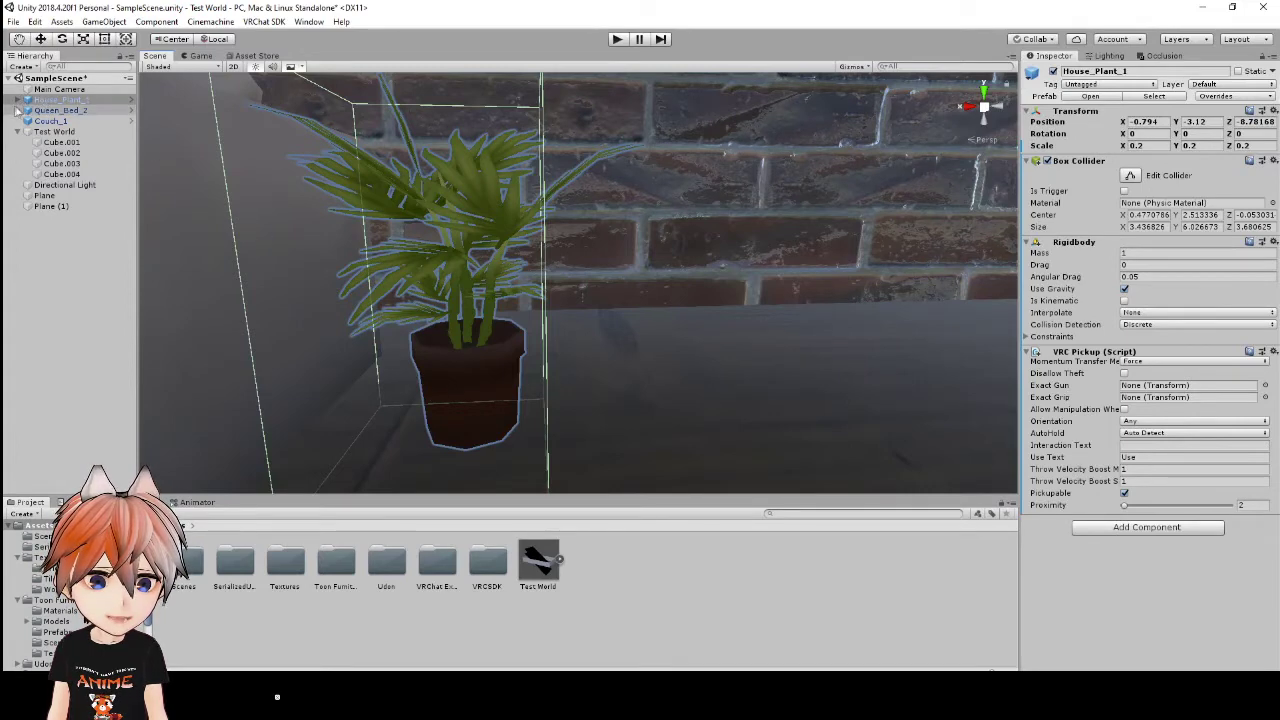
pyautogui.click(18, 100)
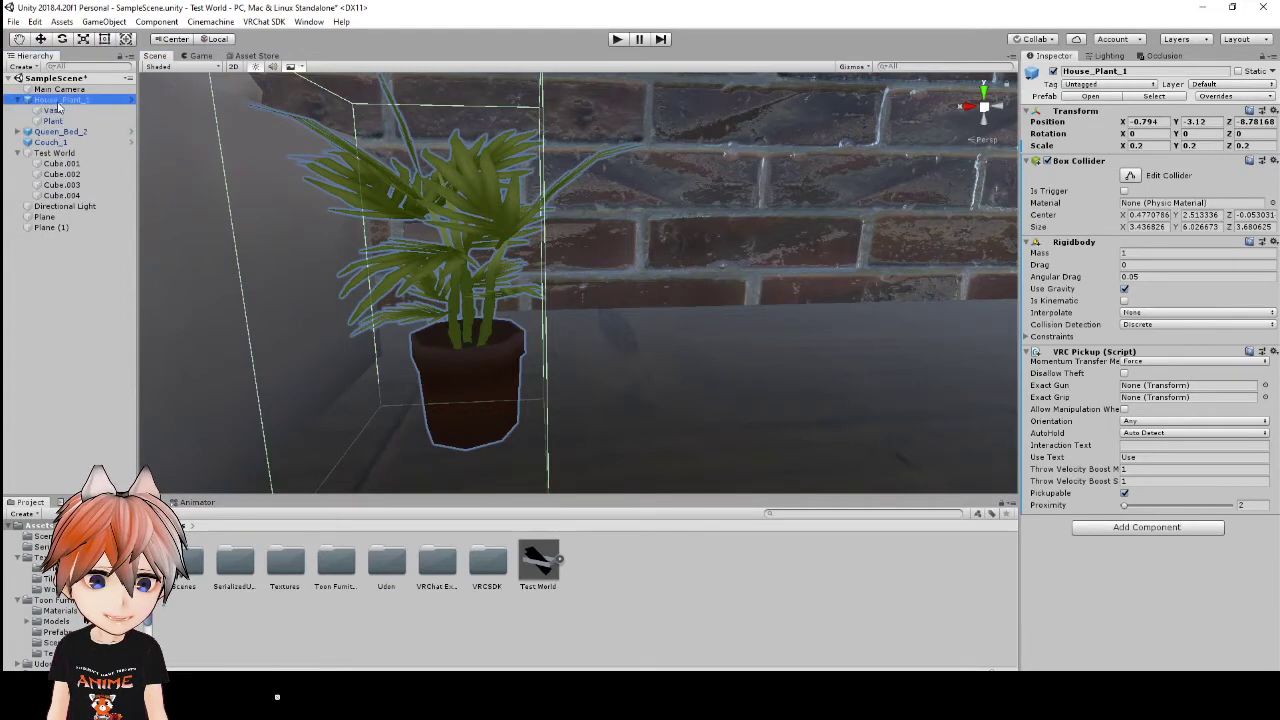
pyautogui.rightClick(58, 101)
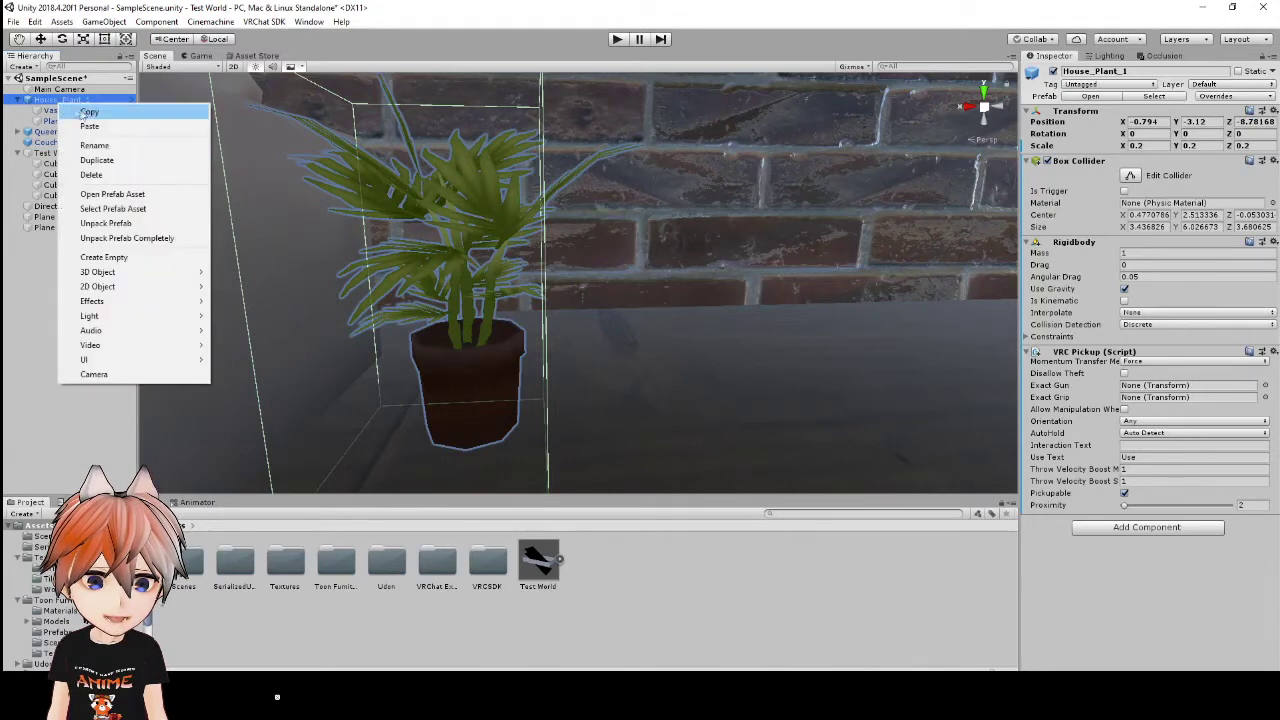
pyautogui.click(143, 226)
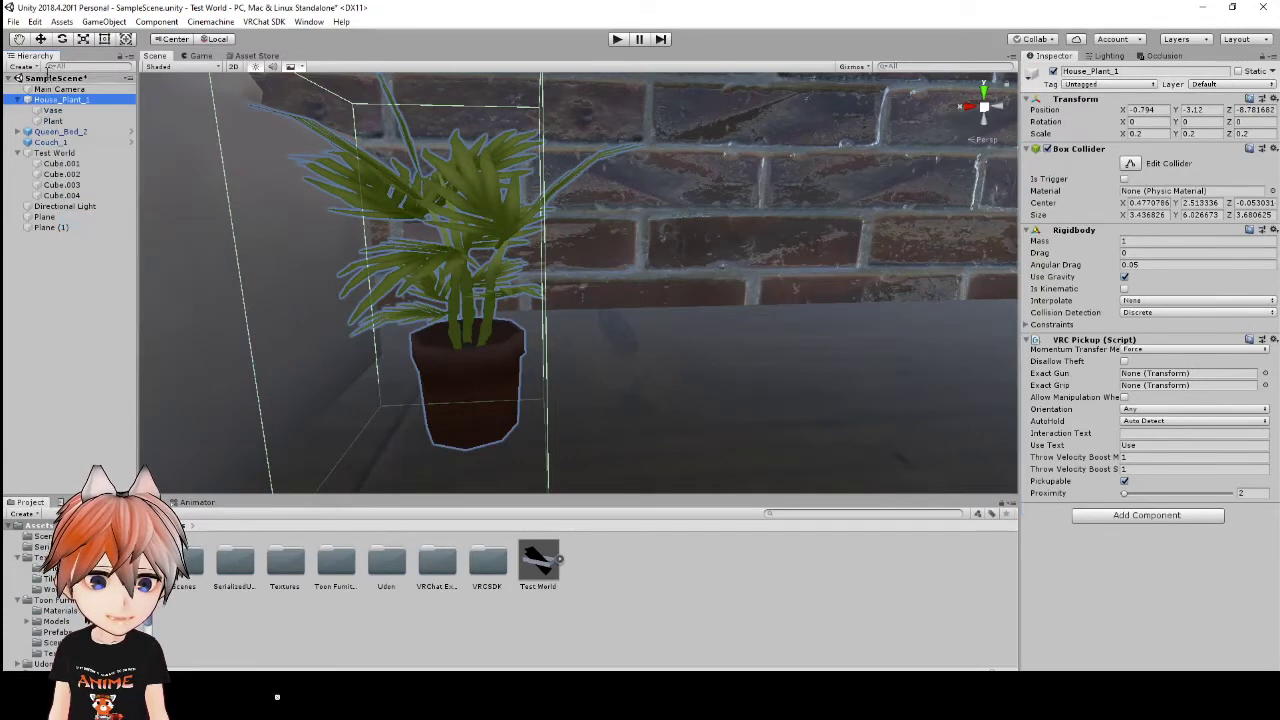
# Create an empty child object under House_Plant_1 and move it to the pot's side, at about X -0.65, Y 0.53
pyautogui.rightClick(58, 101)
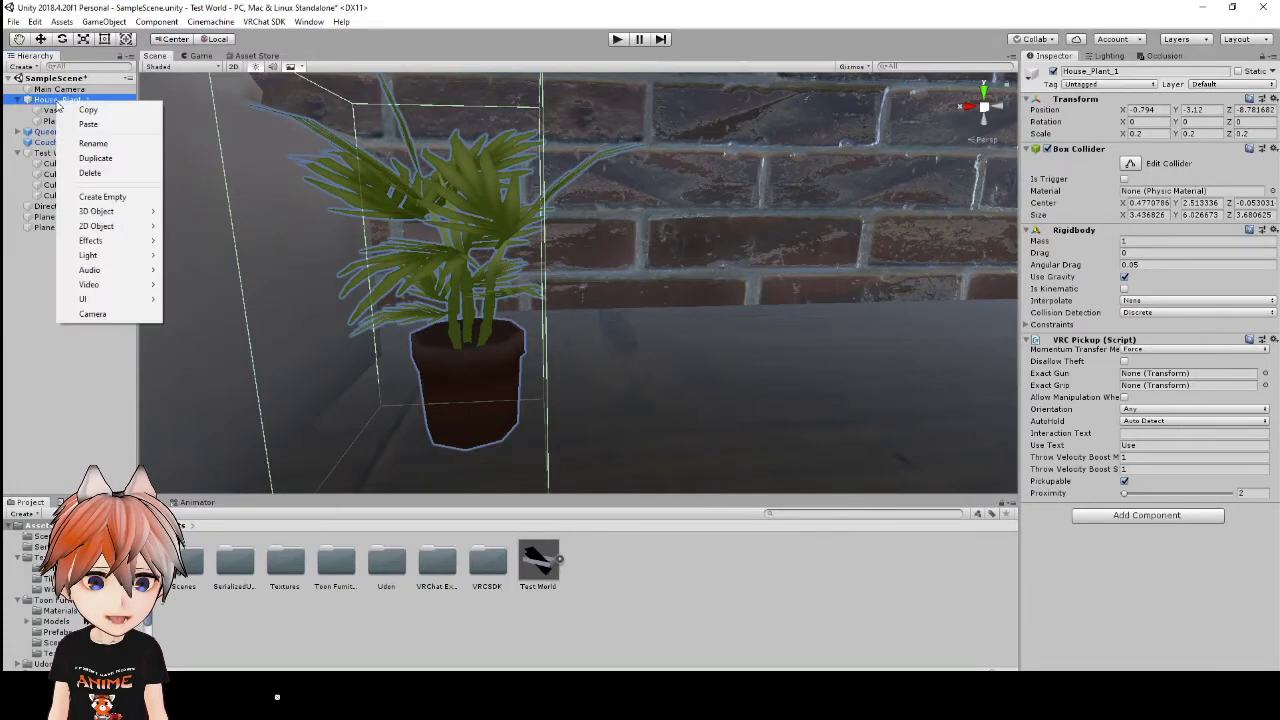
pyautogui.click(106, 198)
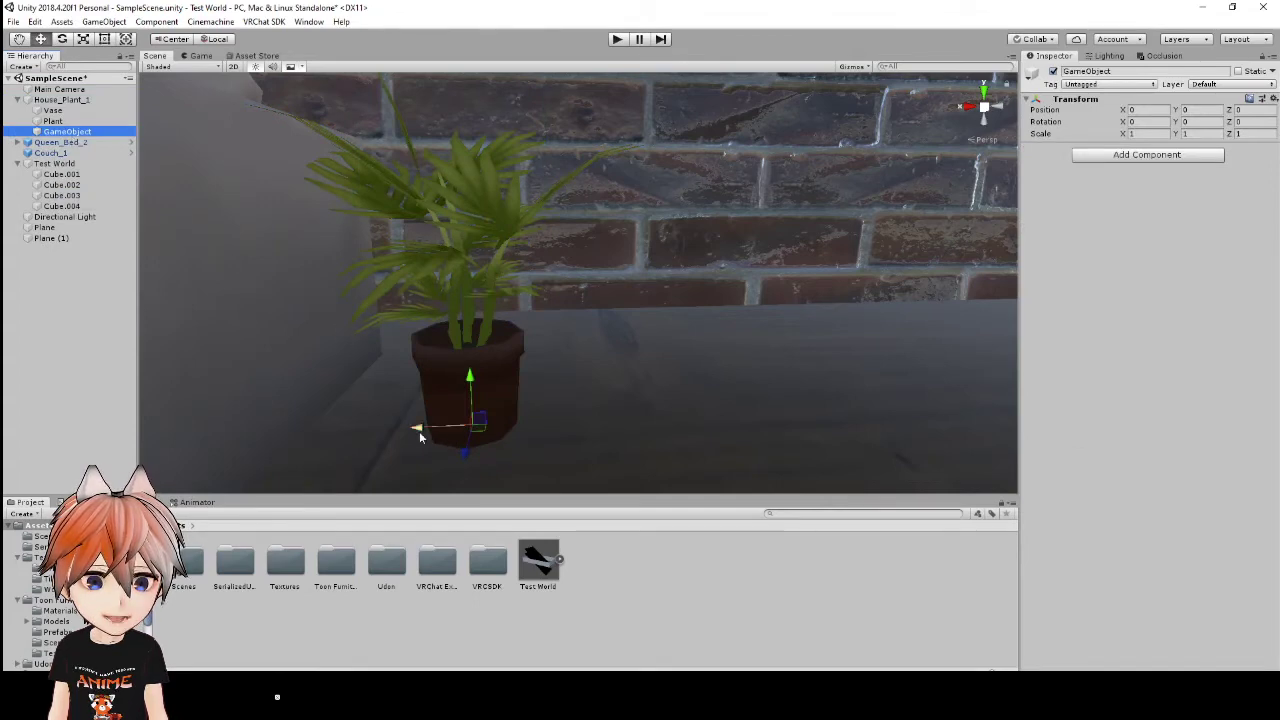
pyautogui.moveTo(417, 430); pyautogui.dragTo(462, 443)
pyautogui.moveTo(516, 385); pyautogui.dragTo(514, 362)
pyautogui.moveTo(466, 402); pyautogui.dragTo(462, 403)
pyautogui.moveTo(514, 356); pyautogui.dragTo(514, 343)
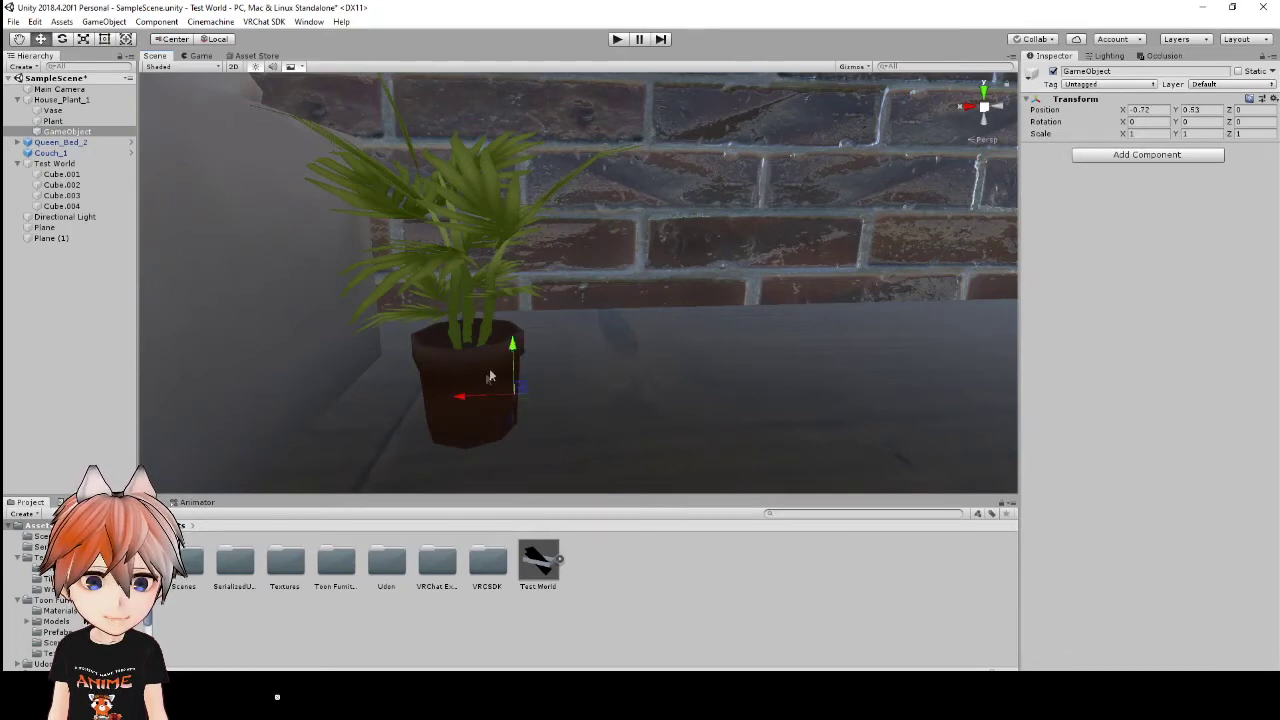
pyautogui.moveTo(473, 397); pyautogui.dragTo(467, 398)
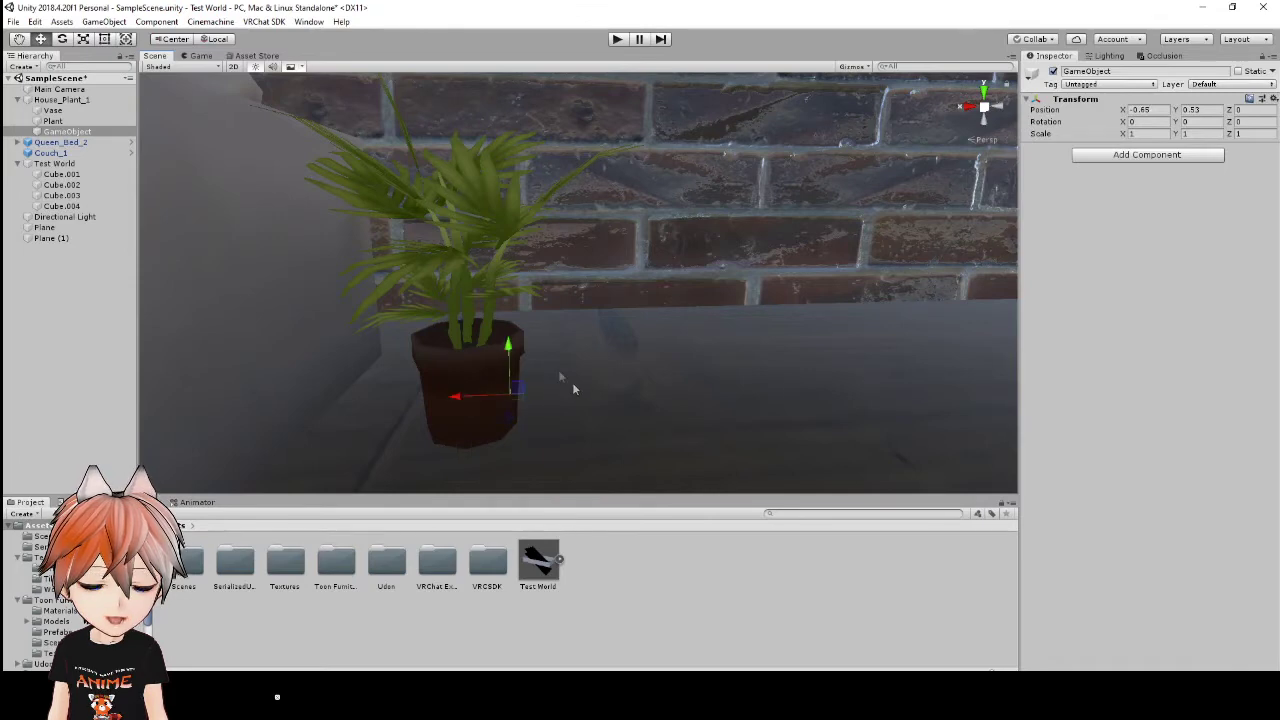
# Assign the plant's empty child GameObject as the Exact Grip of its VRC Pickup component
pyautogui.click(61, 100)
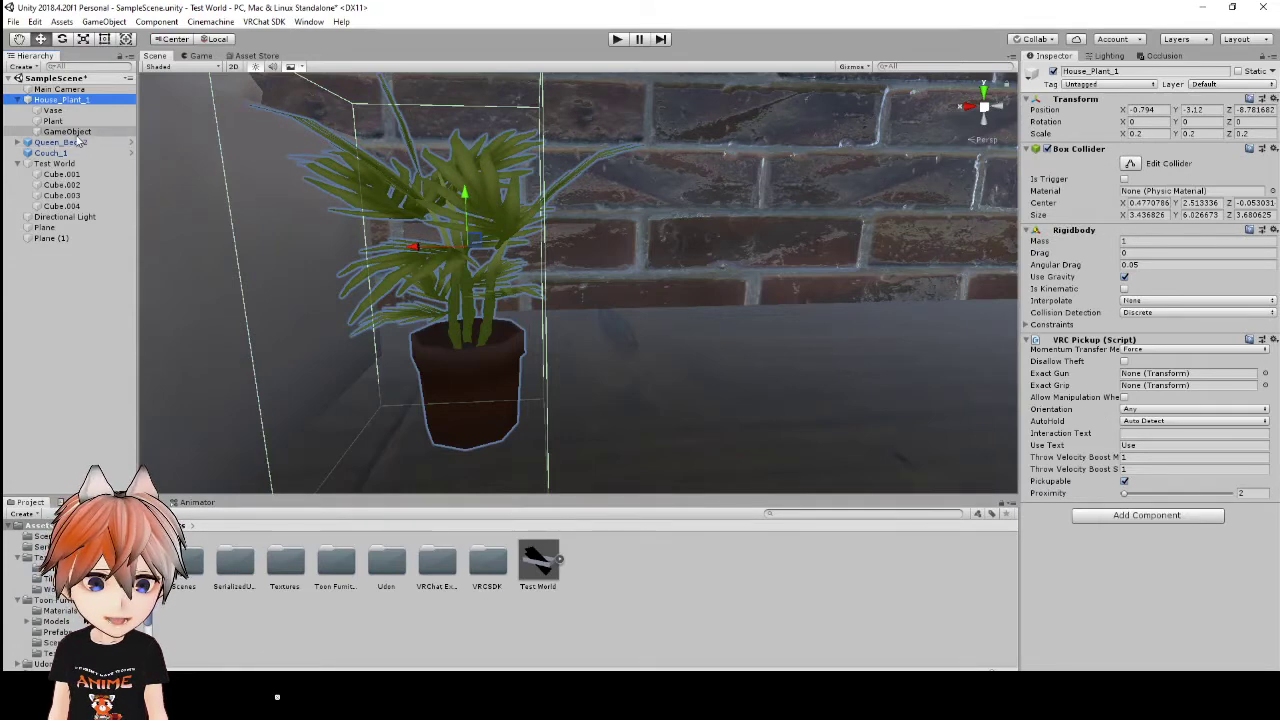
pyautogui.moveTo(67, 131); pyautogui.dragTo(1146, 396)
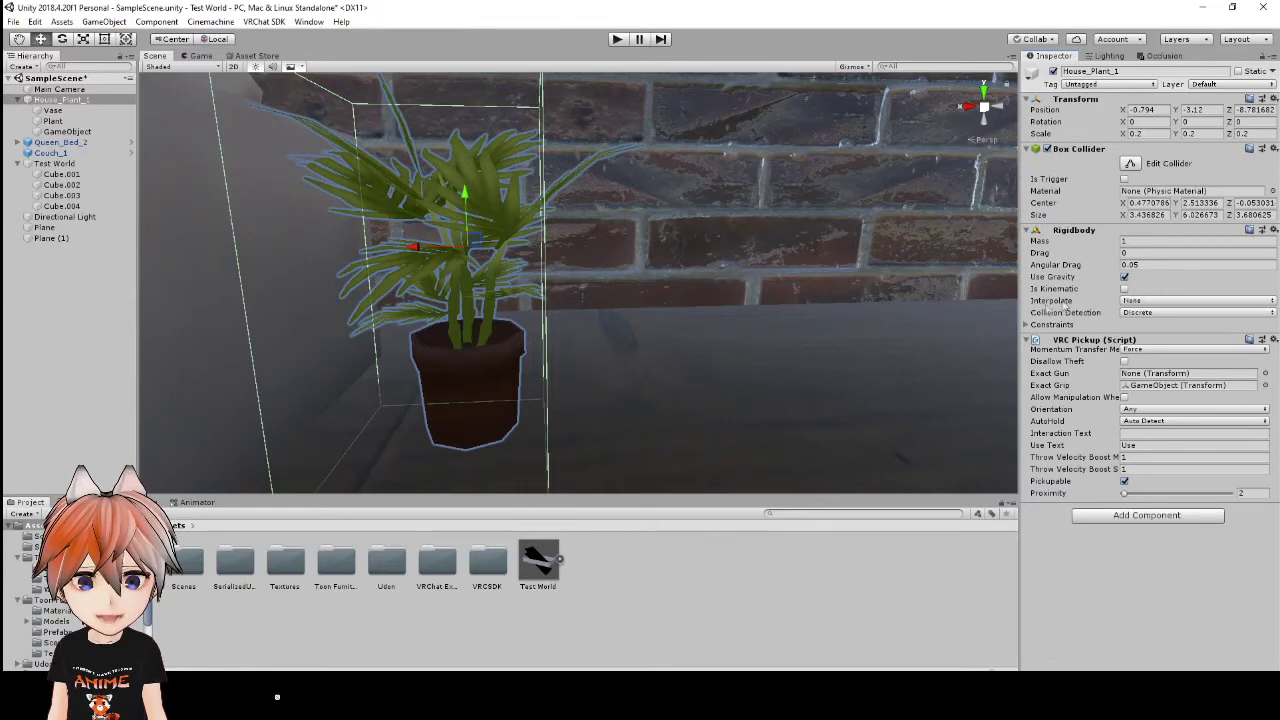
# Try the plant's Rigidbody with Use Gravity off and Is Kinematic on, and restore both settings
pyautogui.click(1125, 279)
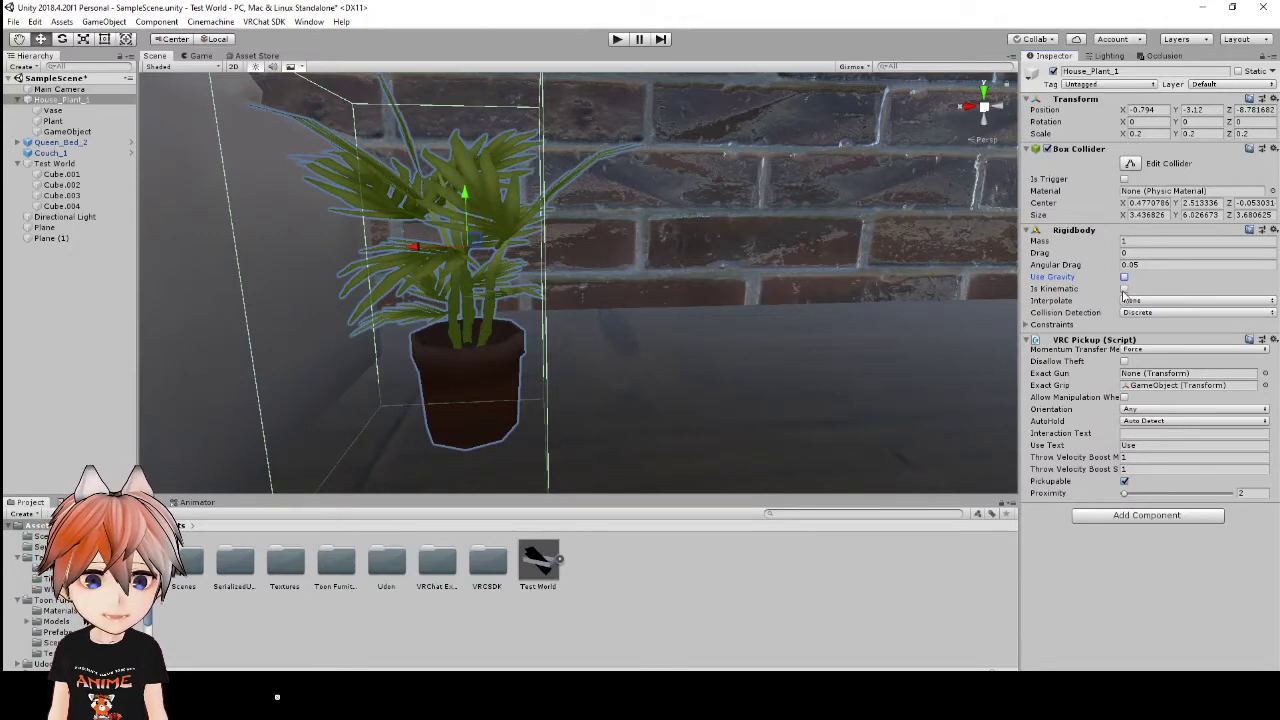
pyautogui.click(1124, 289)
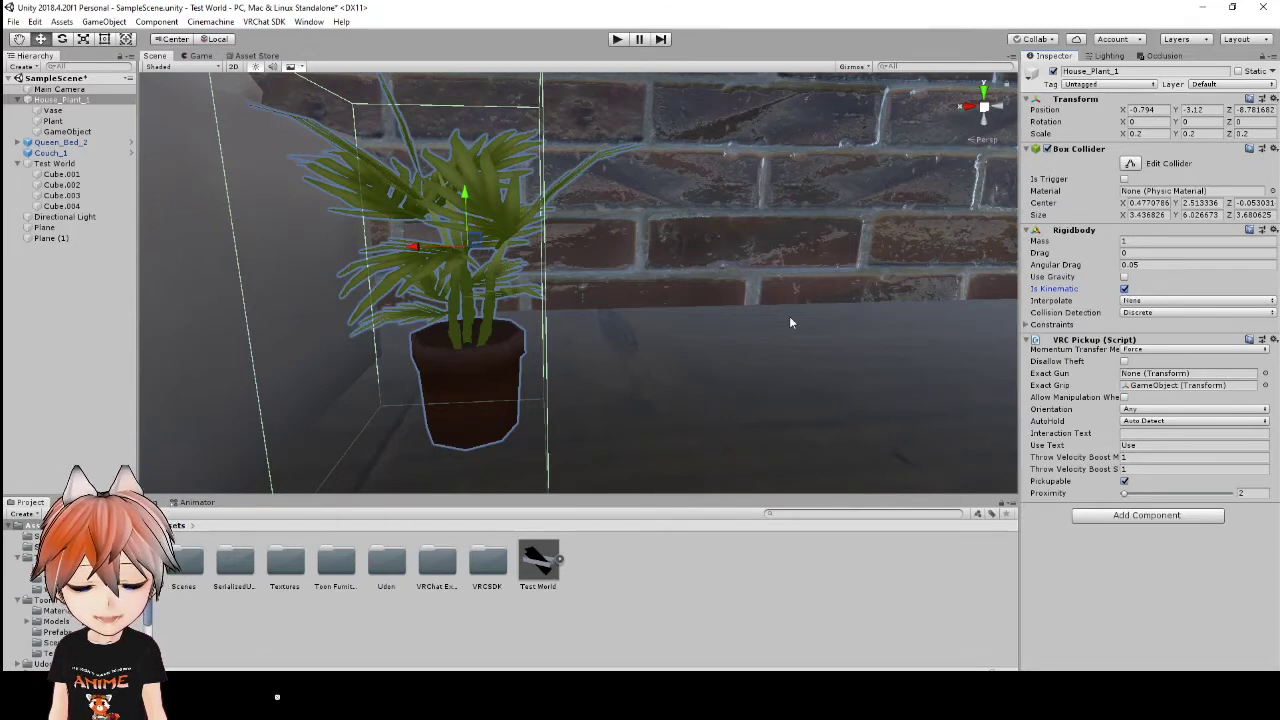
pyautogui.click(1125, 278)
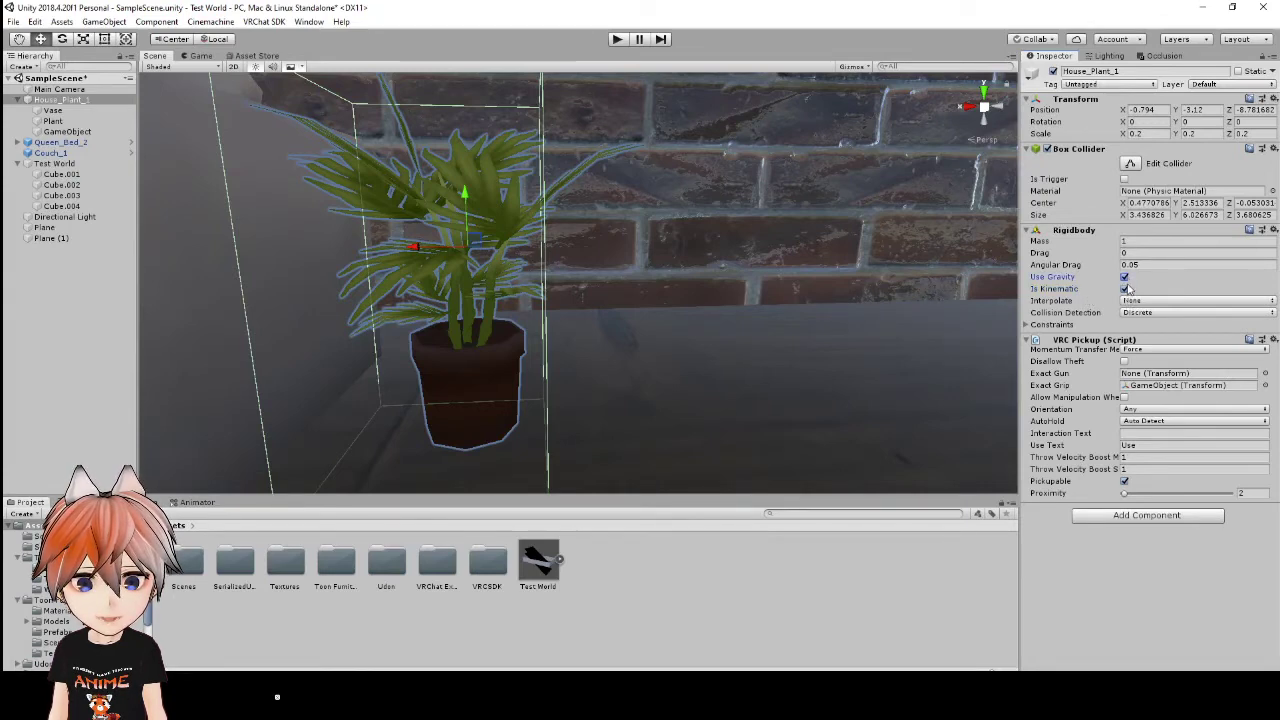
pyautogui.click(1125, 289)
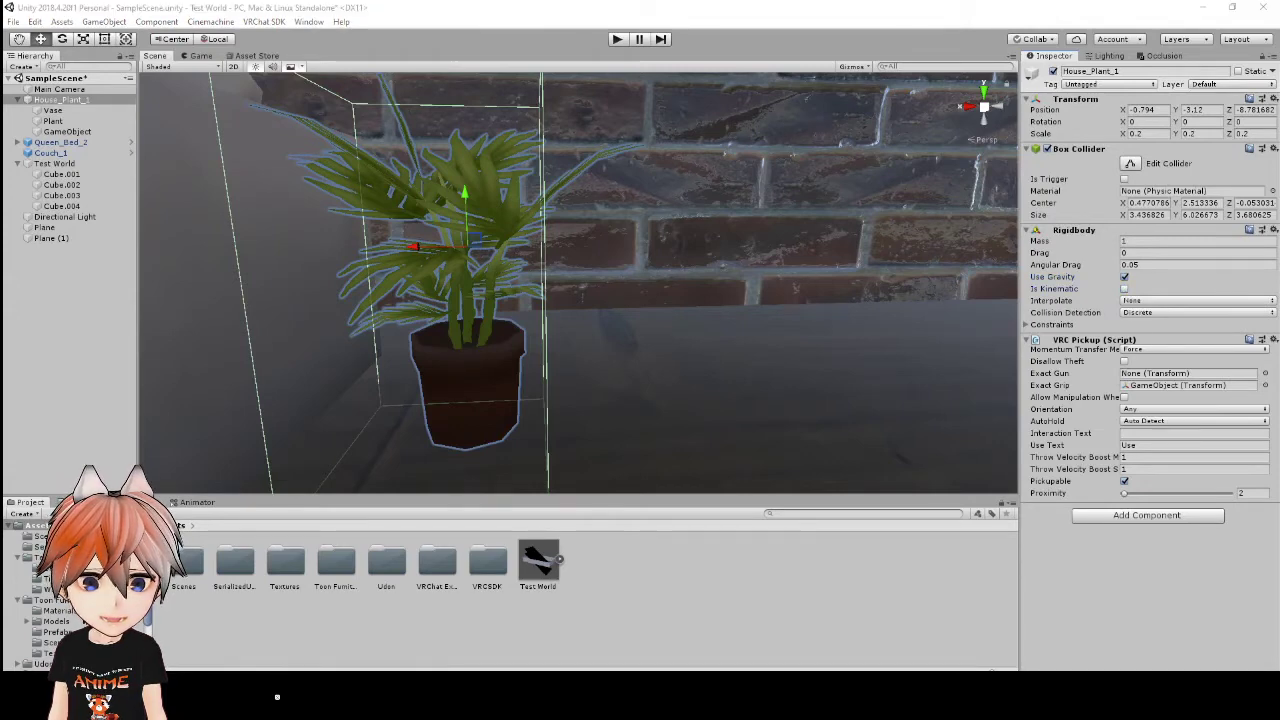
# Add a VRC Object Sync component to the house plant
pyautogui.click(1145, 515)
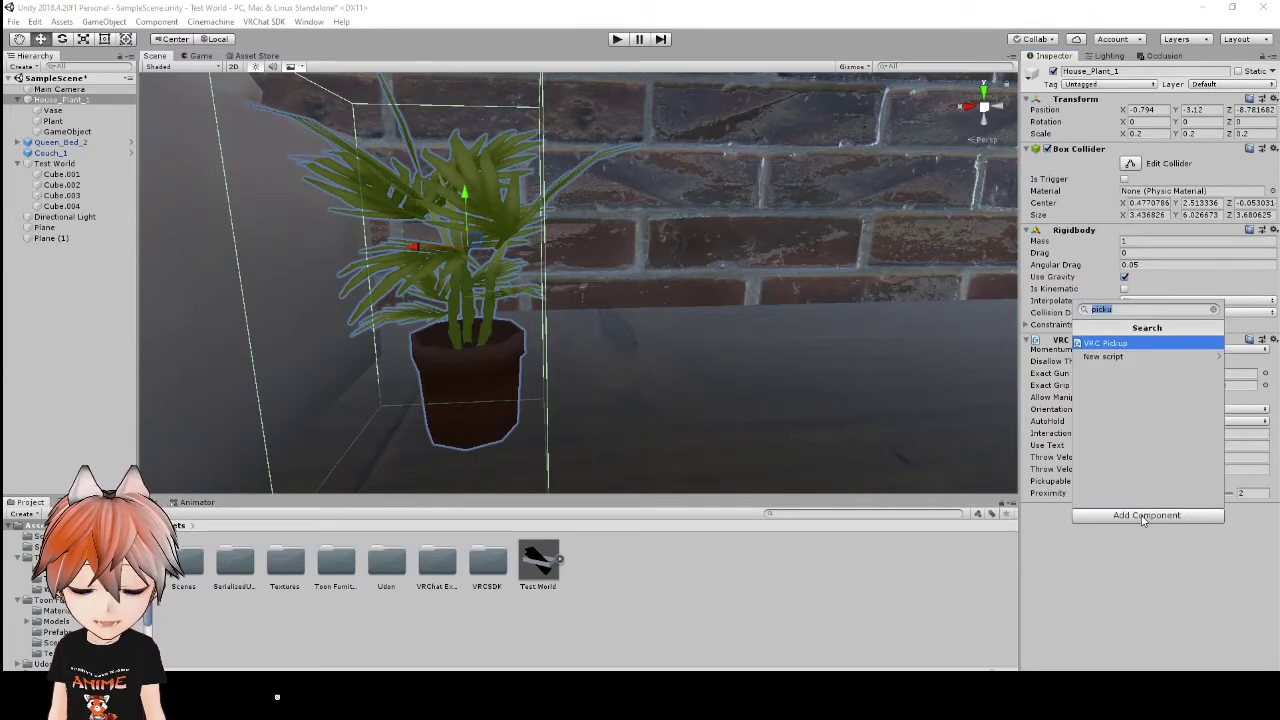
pyautogui.write('obj')
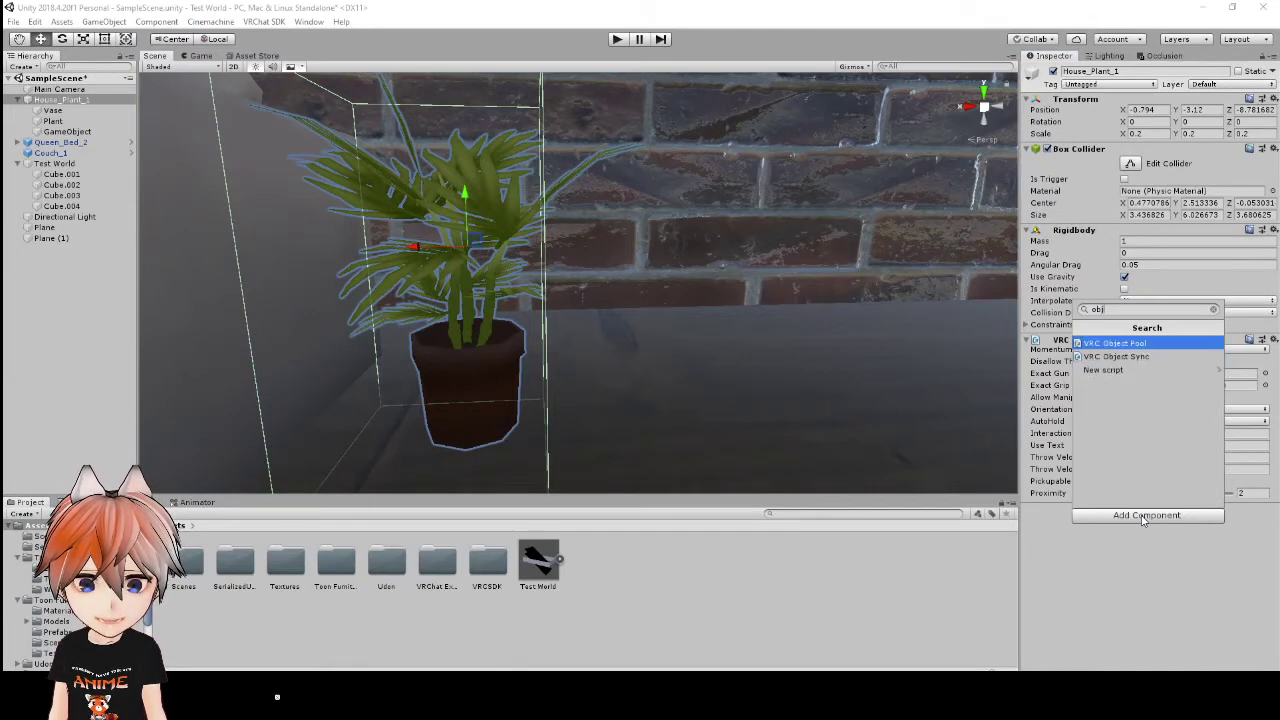
pyautogui.press('Down')
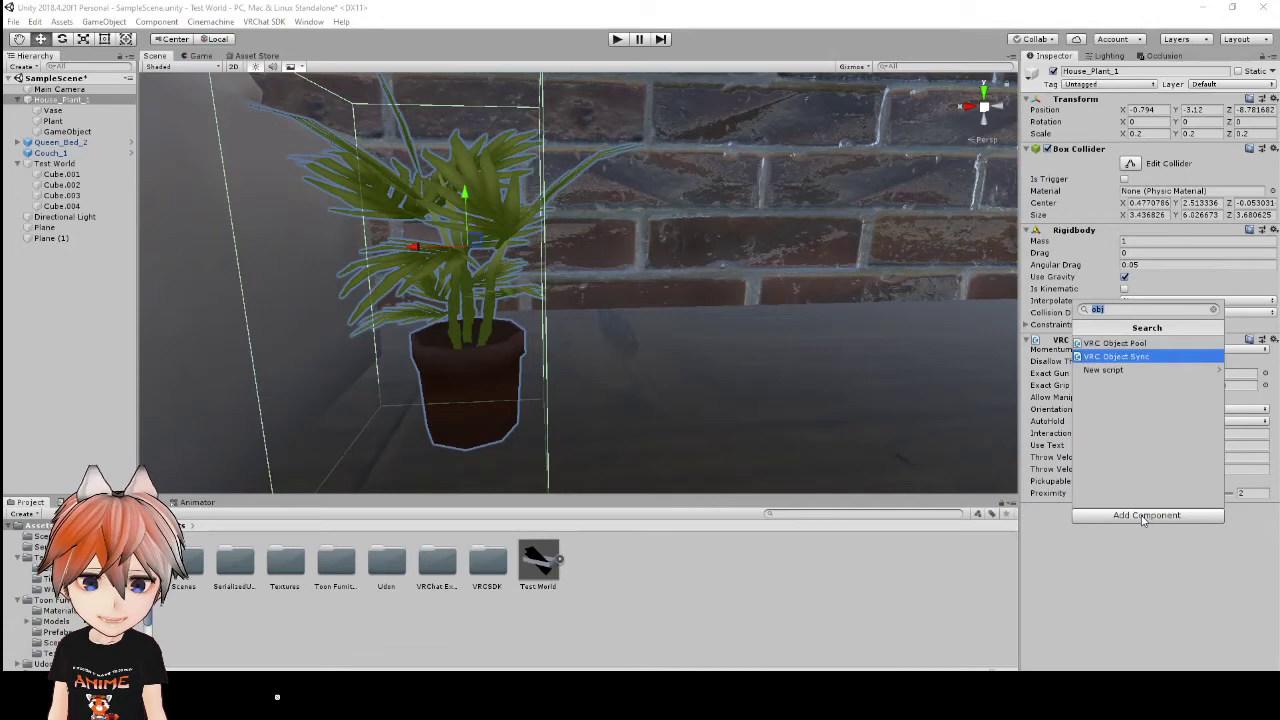
pyautogui.press('Return')
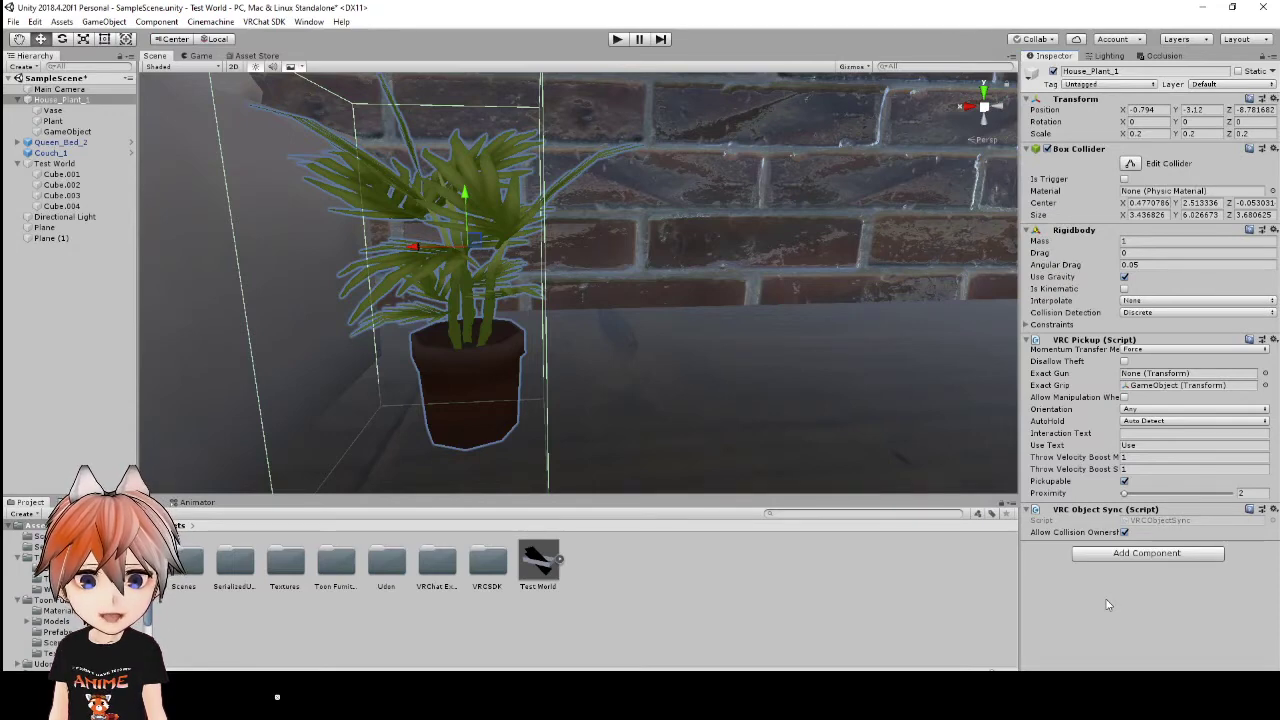
# Add an Udon Behaviour component to the house plant
pyautogui.click(1155, 563)
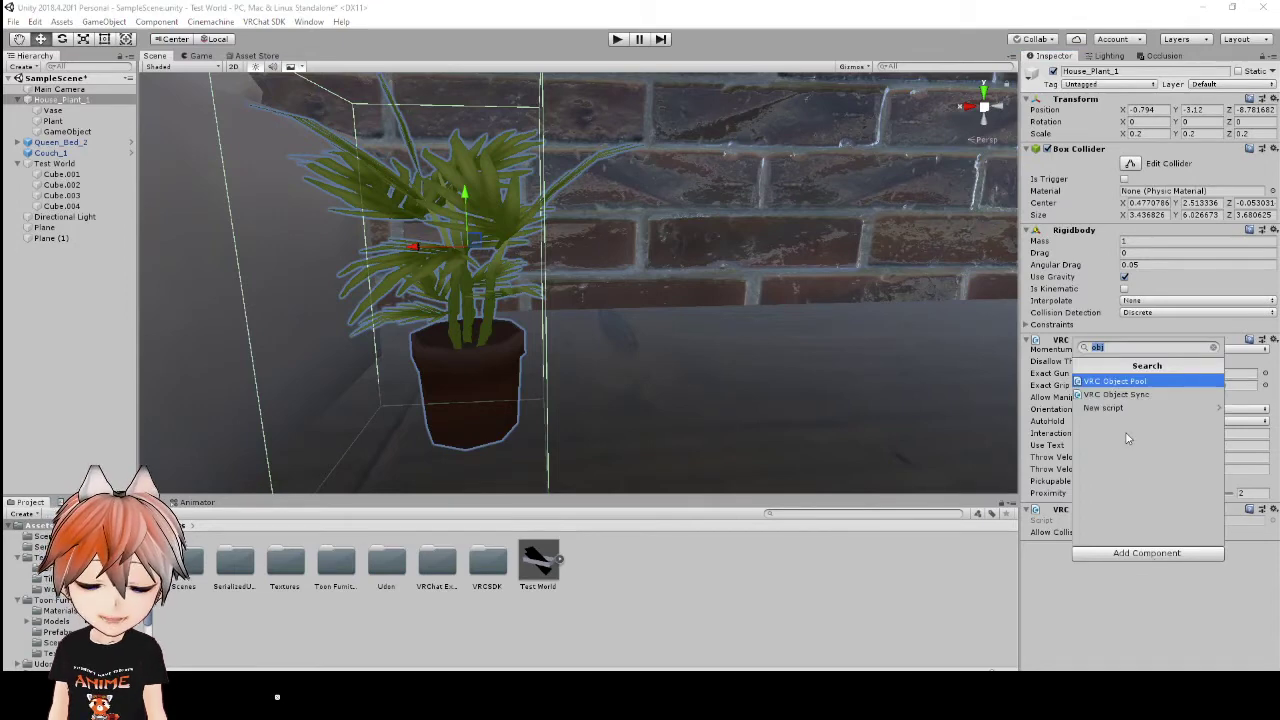
pyautogui.write('udon')
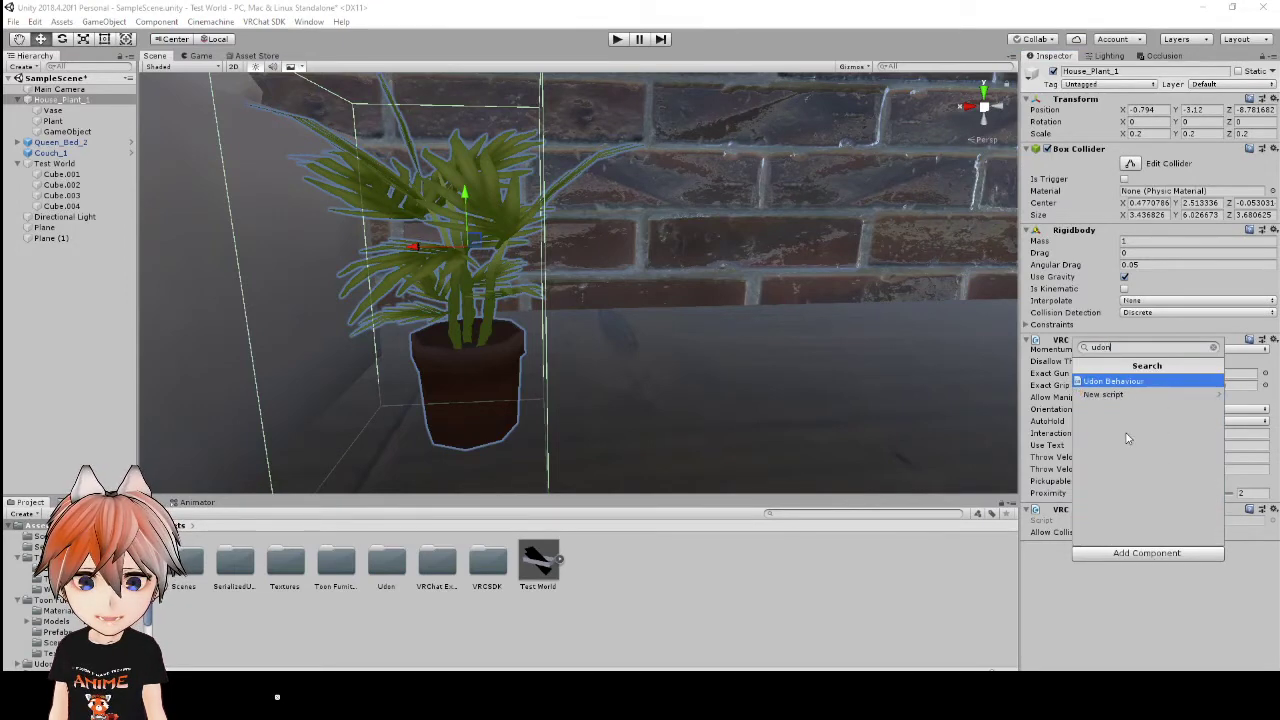
pyautogui.press('Return')
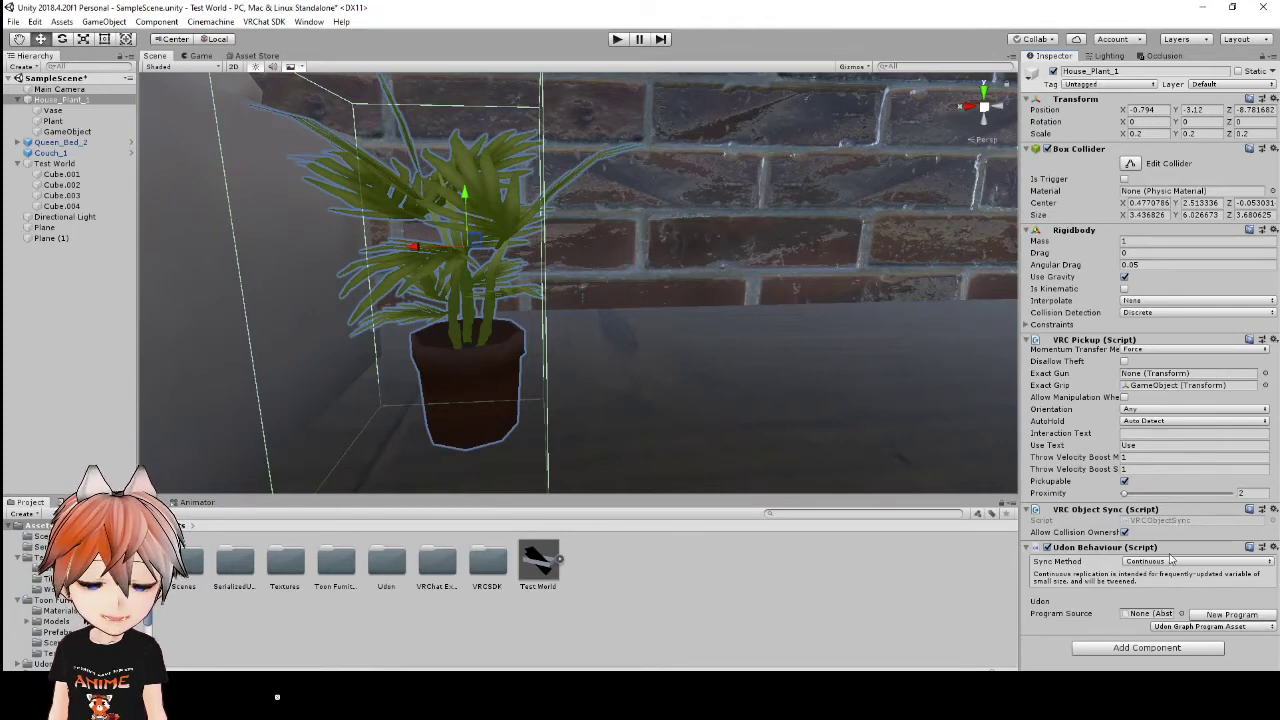
# Deselect the house plant and save the scene
pyautogui.moveTo(699, 312); pyautogui.dragTo(604, 303, button='right')
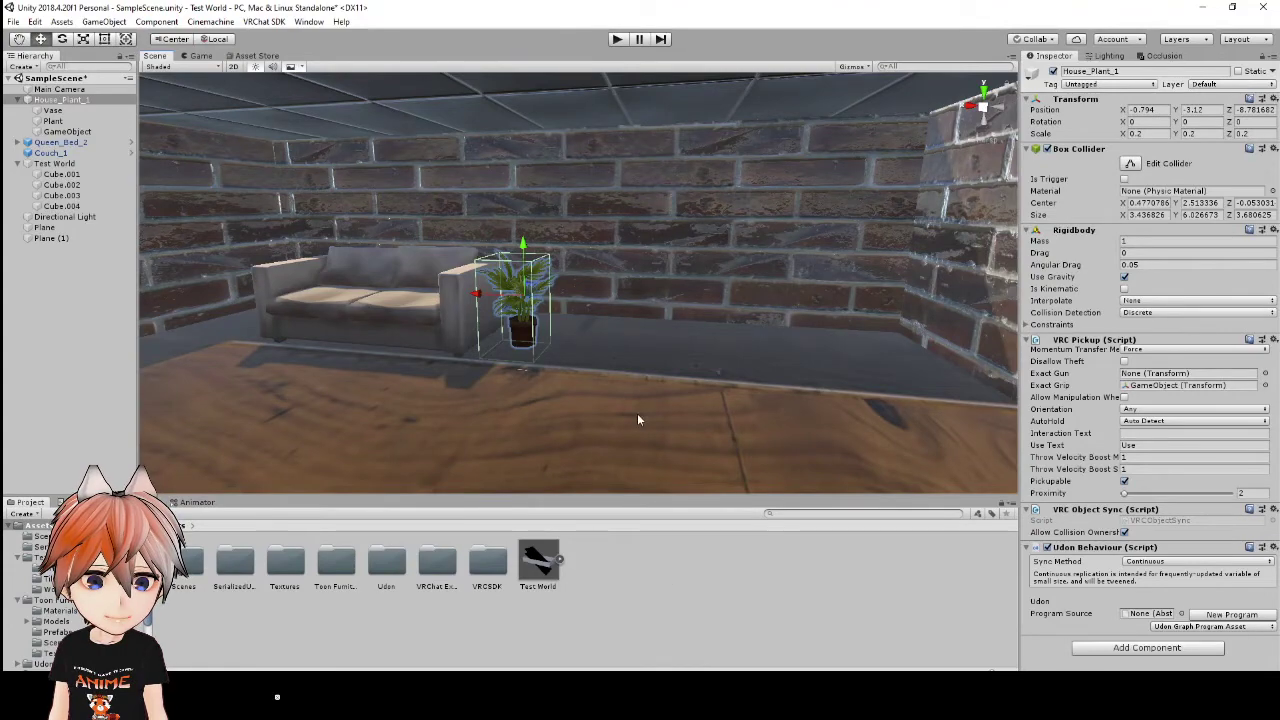
pyautogui.click(660, 538)
pyautogui.moveTo(697, 389); pyautogui.dragTo(537, 369, button='right')
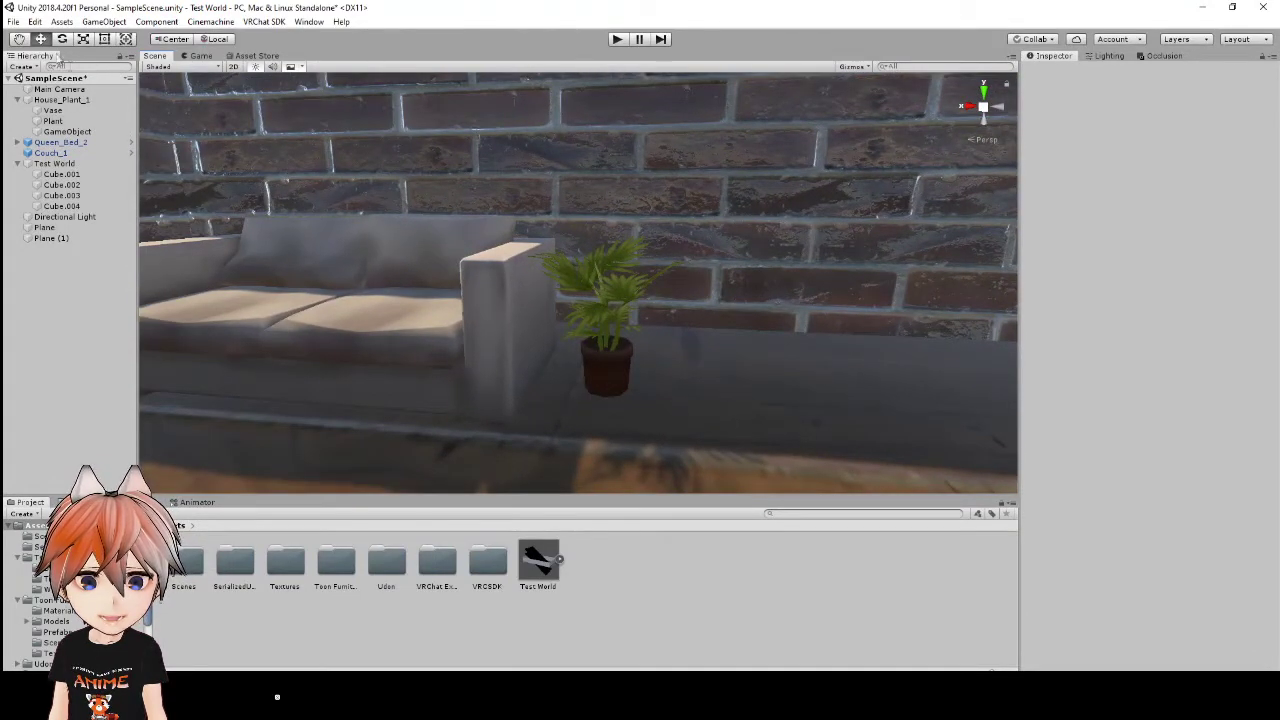
pyautogui.click(13, 22)
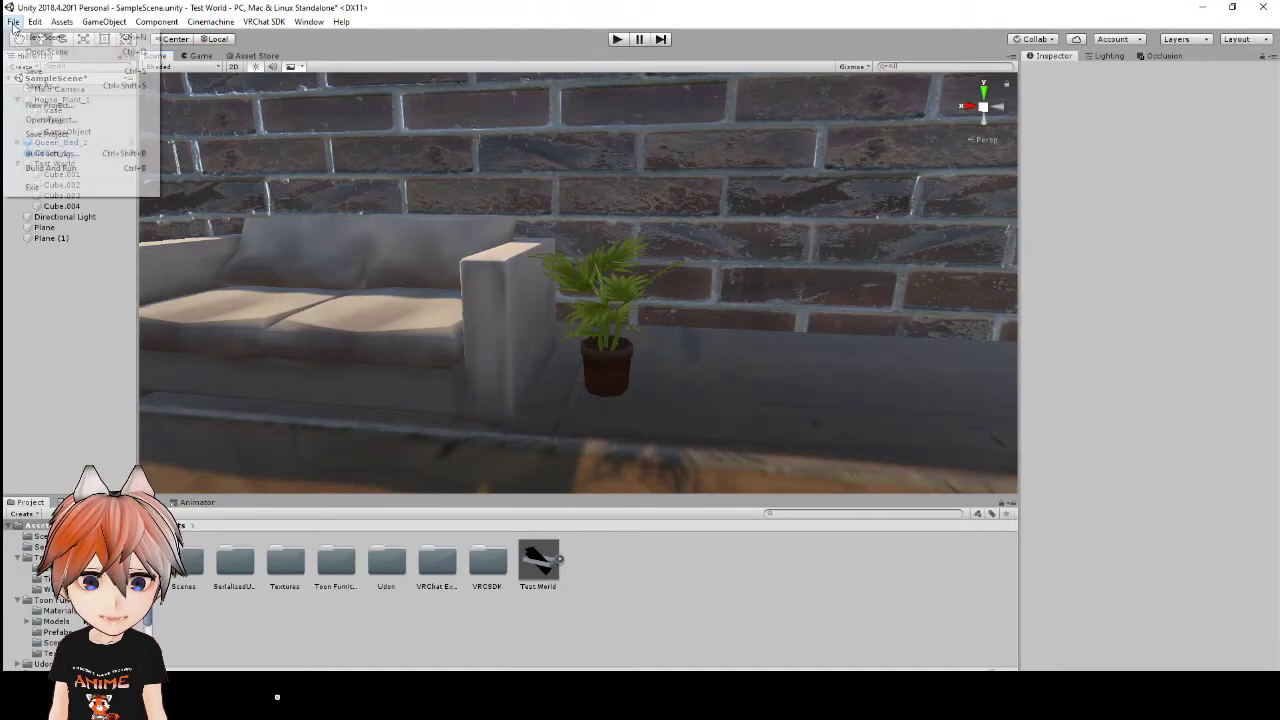
pyautogui.click(40, 71)
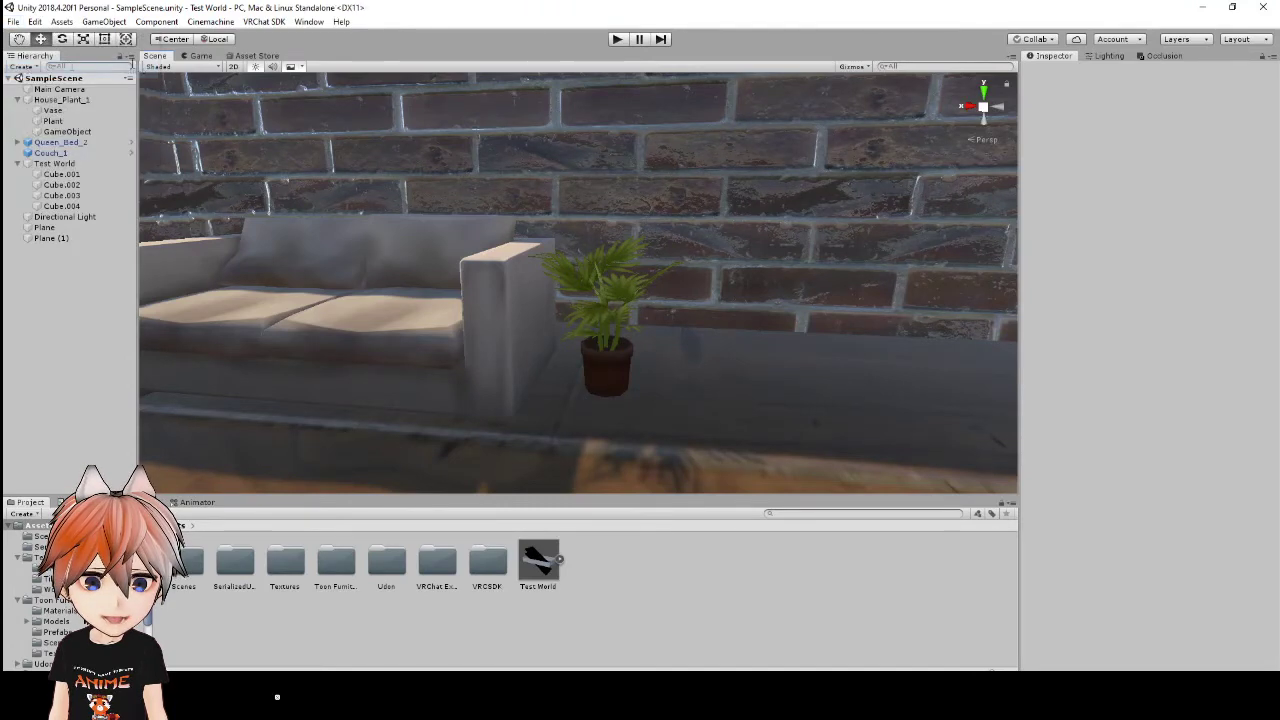
# Open the VRChat SDK control panel and start signing in to the account
pyautogui.click(268, 26)
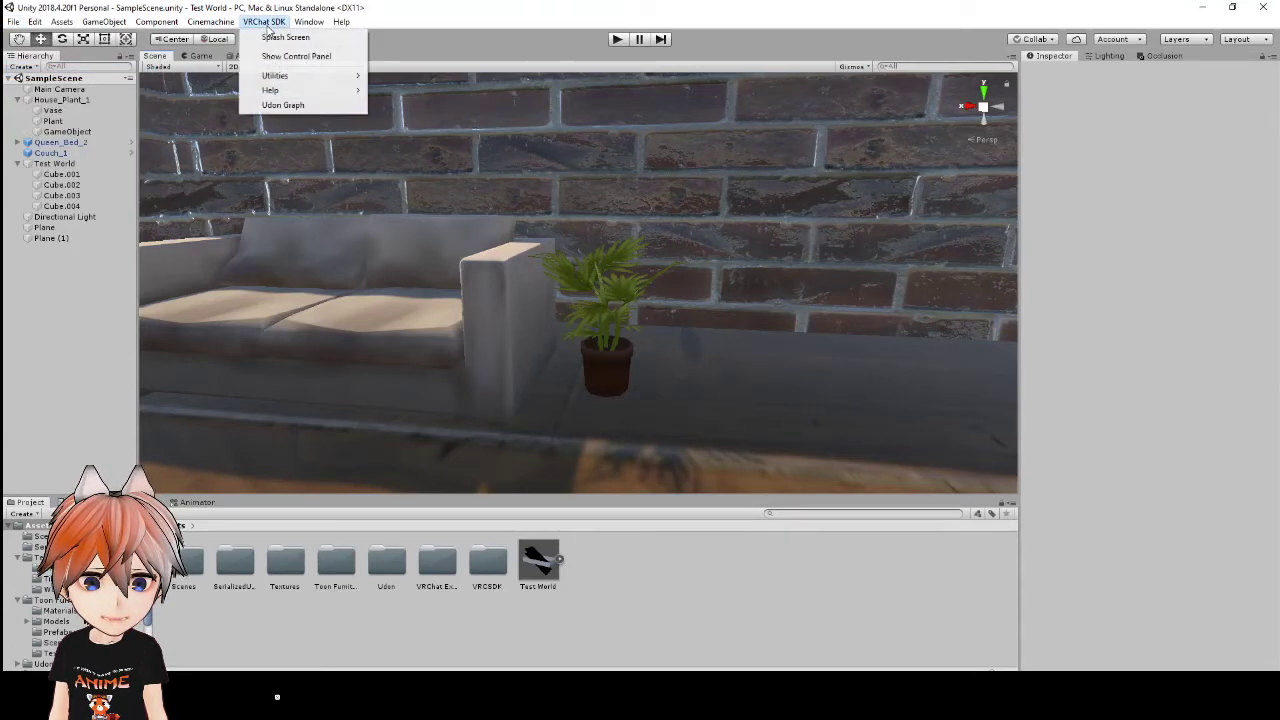
pyautogui.click(296, 58)
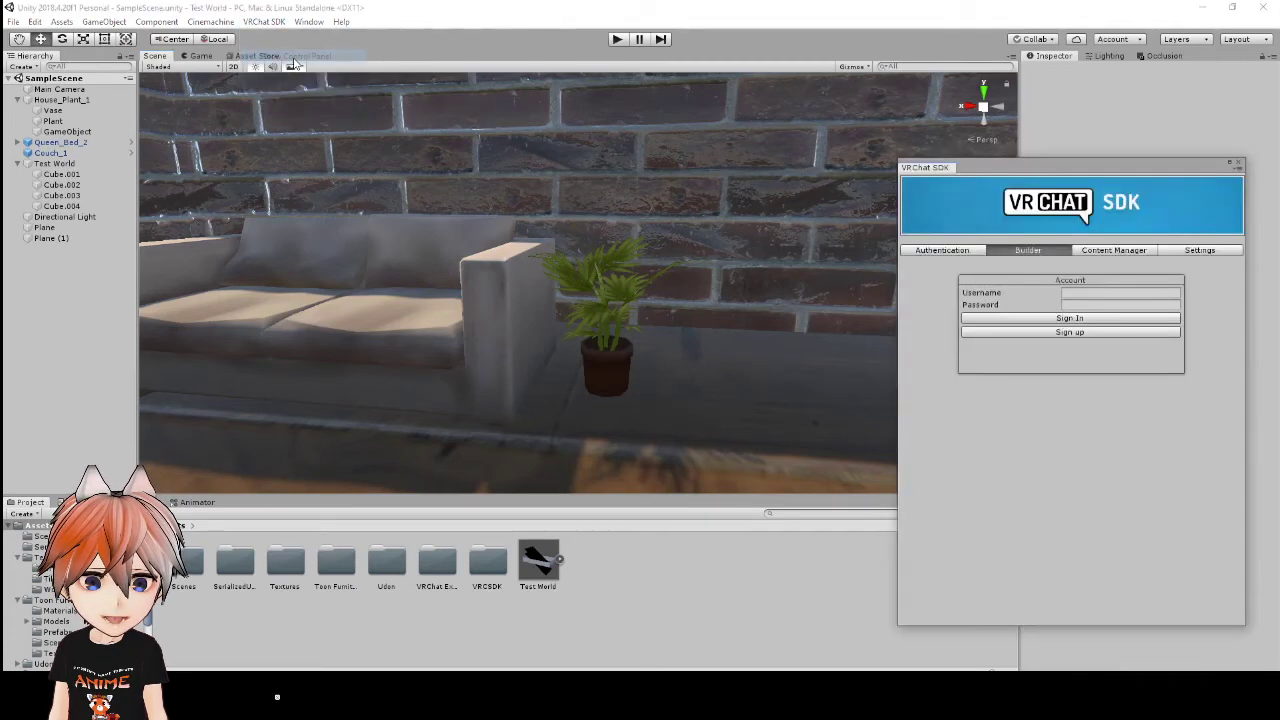
pyautogui.moveTo(1076, 168); pyautogui.dragTo(622, 119)
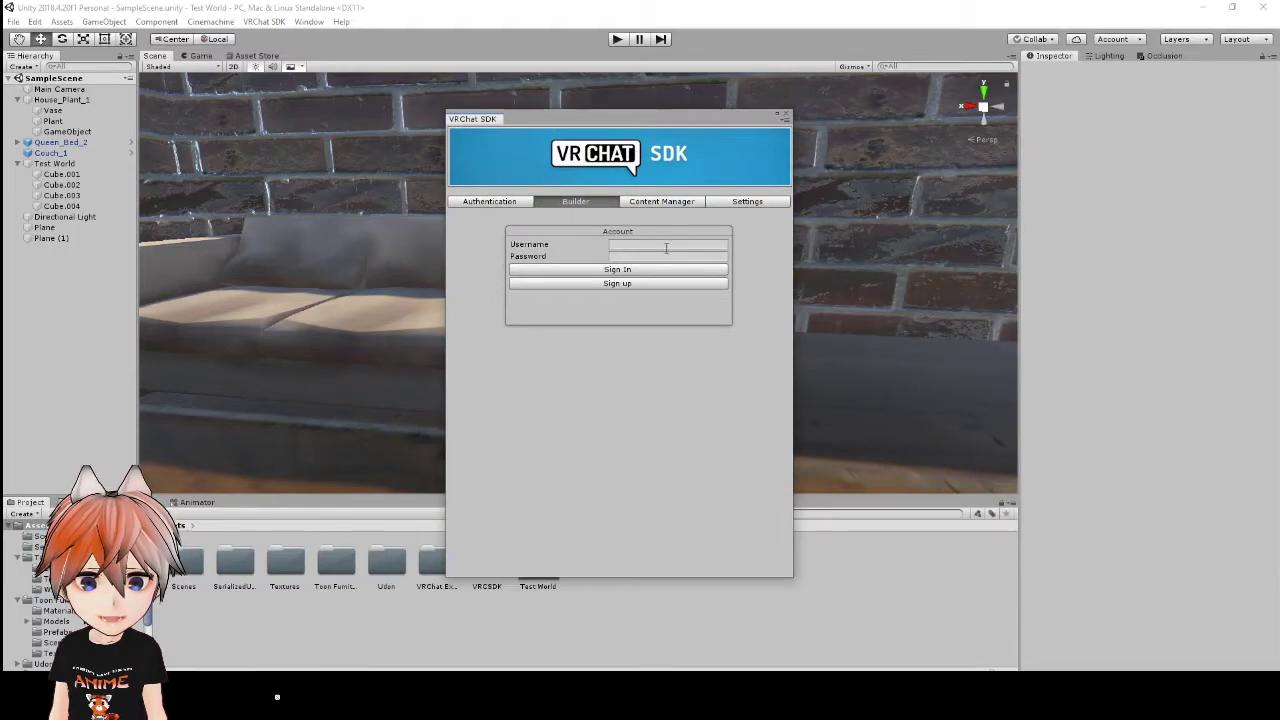
pyautogui.click(666, 248)
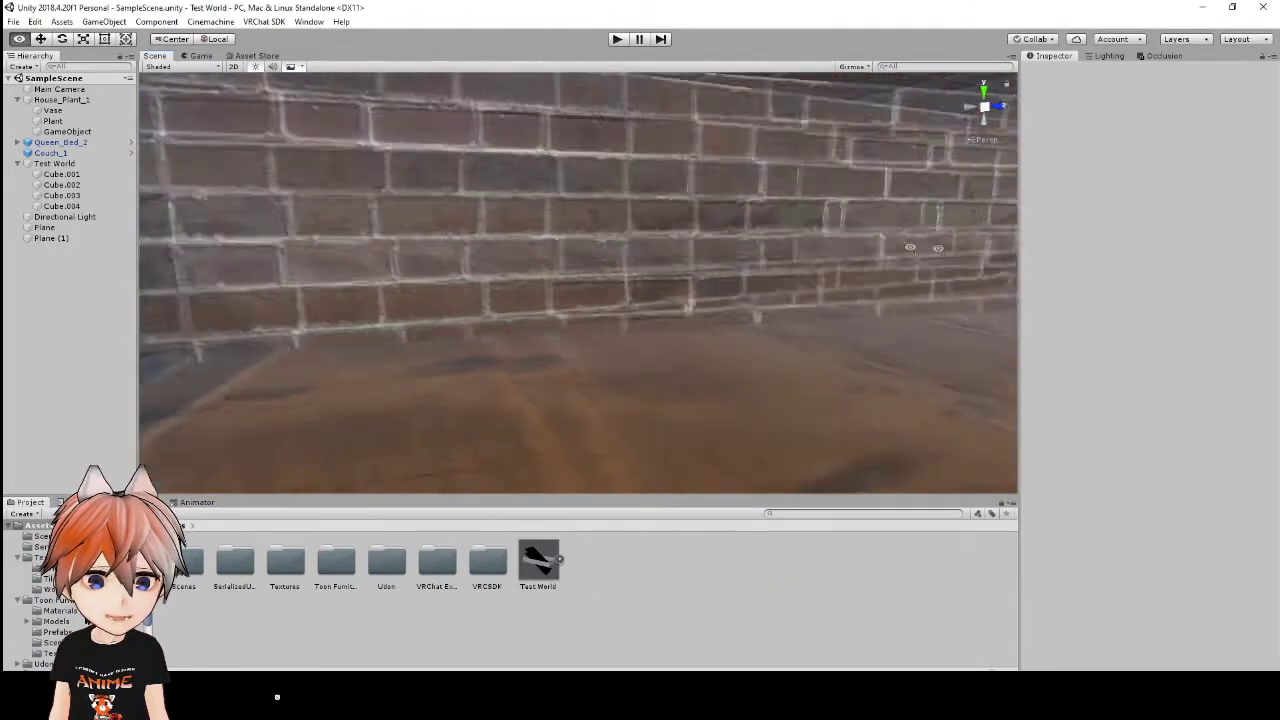
# Place the VRCWorld prefab from the VRChat Examples Prefabs folder on the room floor beside the plant, at about X -2.94, Y -3.12
pyautogui.moveTo(910, 247); pyautogui.dragTo(900, 257, button='right')
pyautogui.moveTo(866, 257); pyautogui.dragTo(811, 259, button='middle')
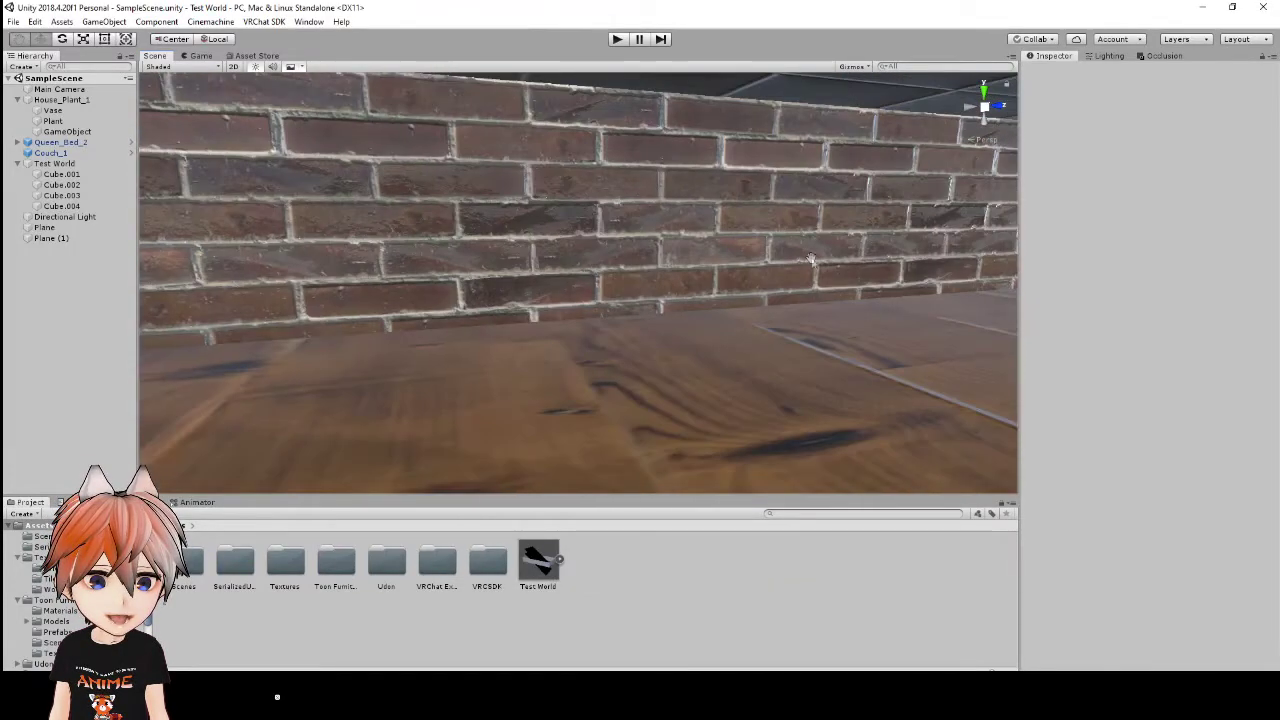
pyautogui.moveTo(811, 258); pyautogui.dragTo(586, 241, button='right')
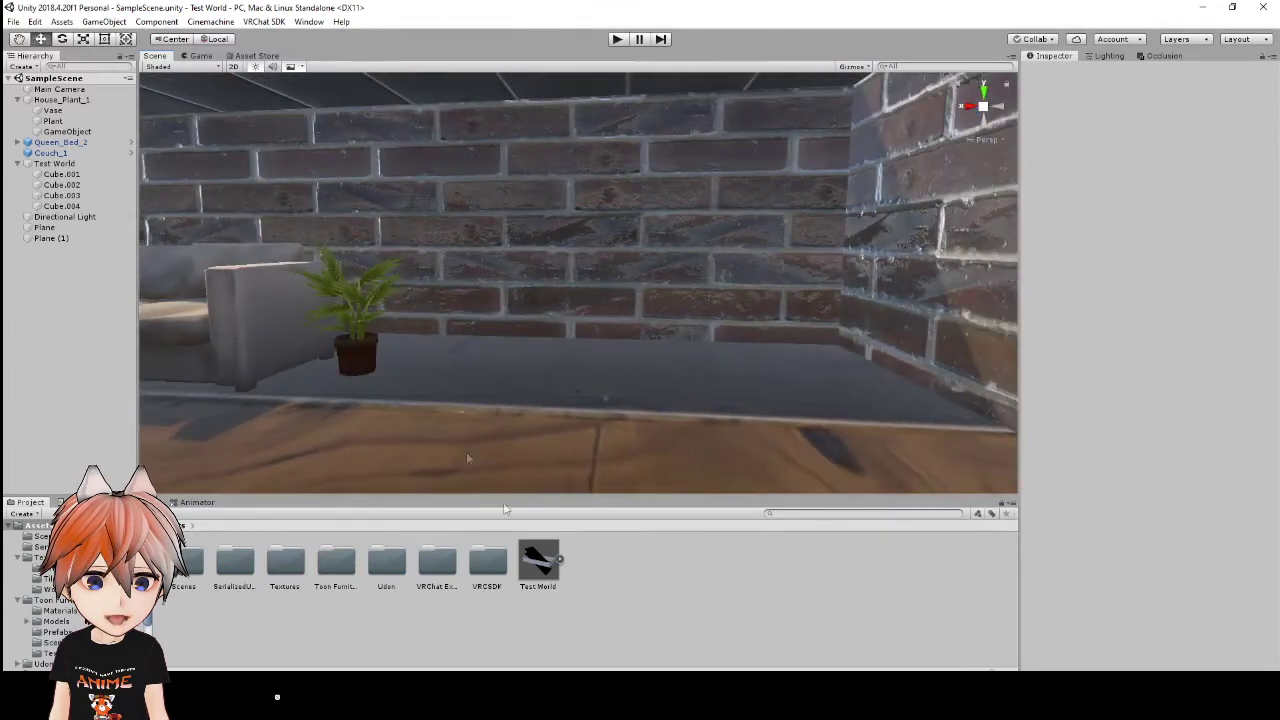
pyautogui.doubleClick(448, 565)
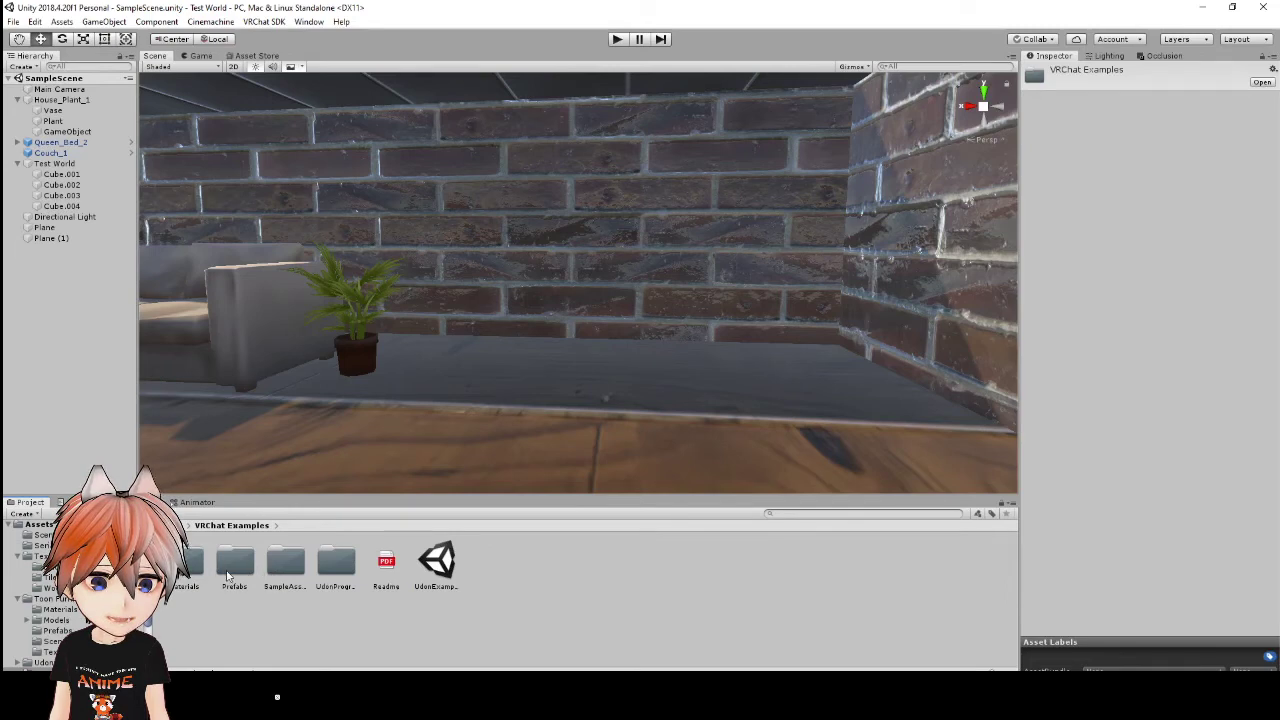
pyautogui.doubleClick(230, 568)
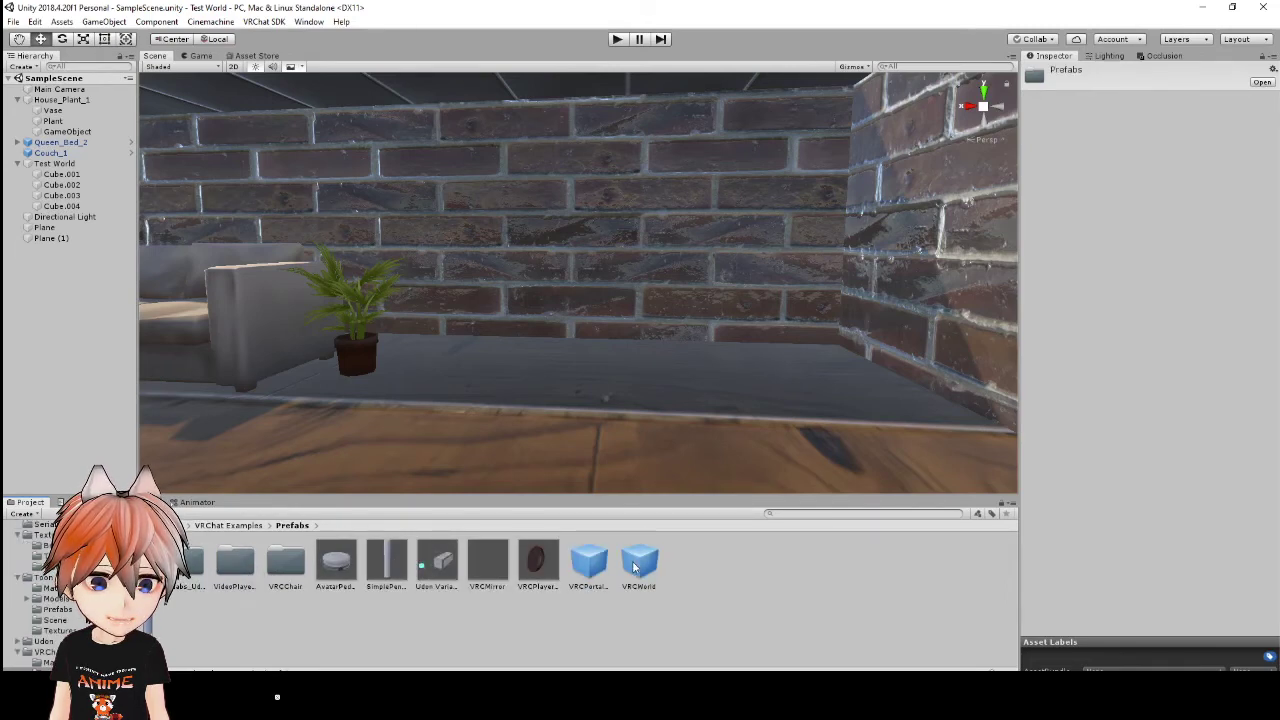
pyautogui.moveTo(633, 567); pyautogui.dragTo(591, 395)
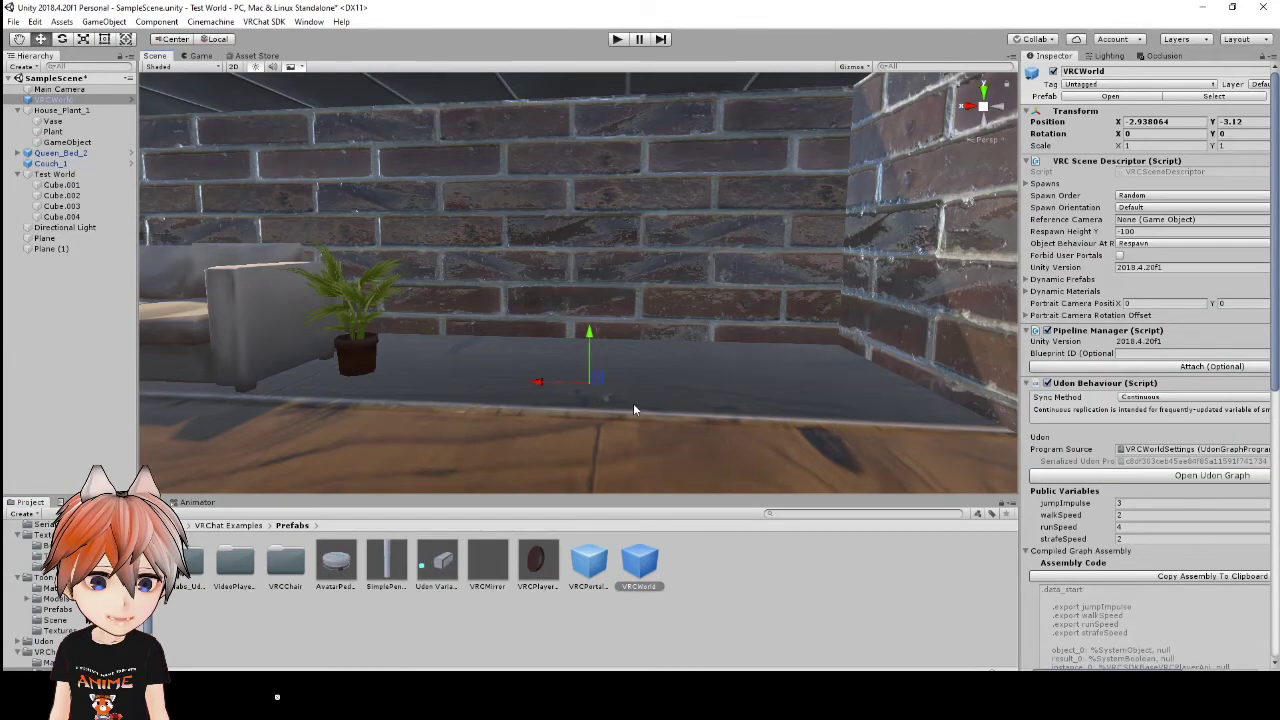
# Set up the project's layers and collision matrix for VRChat with the SDK's Builder
pyautogui.moveTo(633, 403); pyautogui.dragTo(588, 372, button='right')
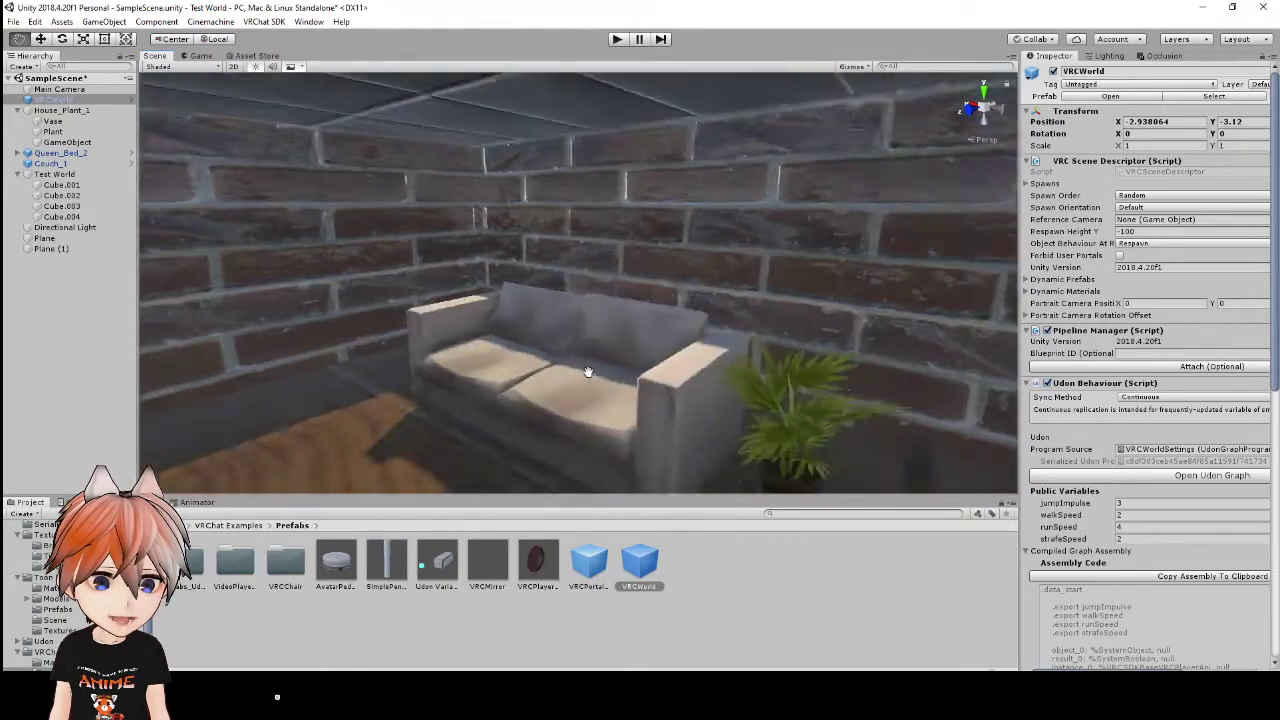
pyautogui.moveTo(588, 372); pyautogui.dragTo(594, 364, button='middle')
pyautogui.moveTo(594, 364); pyautogui.dragTo(683, 300, button='right')
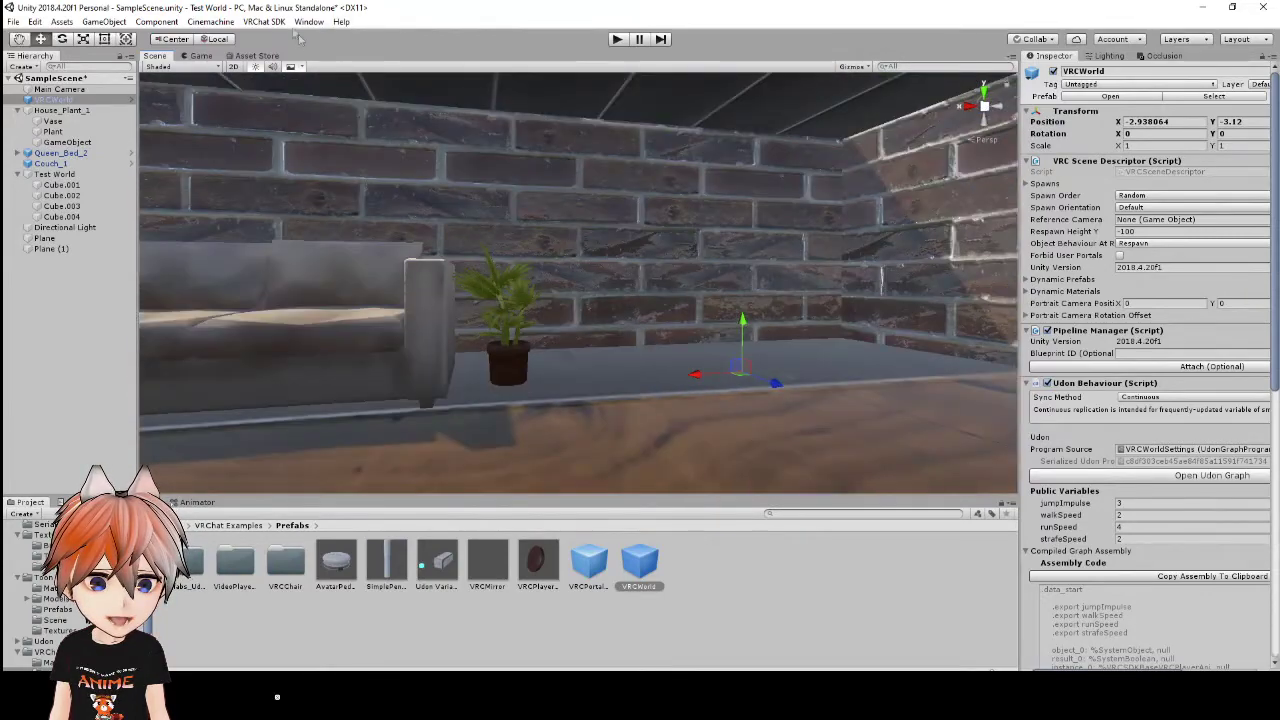
pyautogui.click(264, 21)
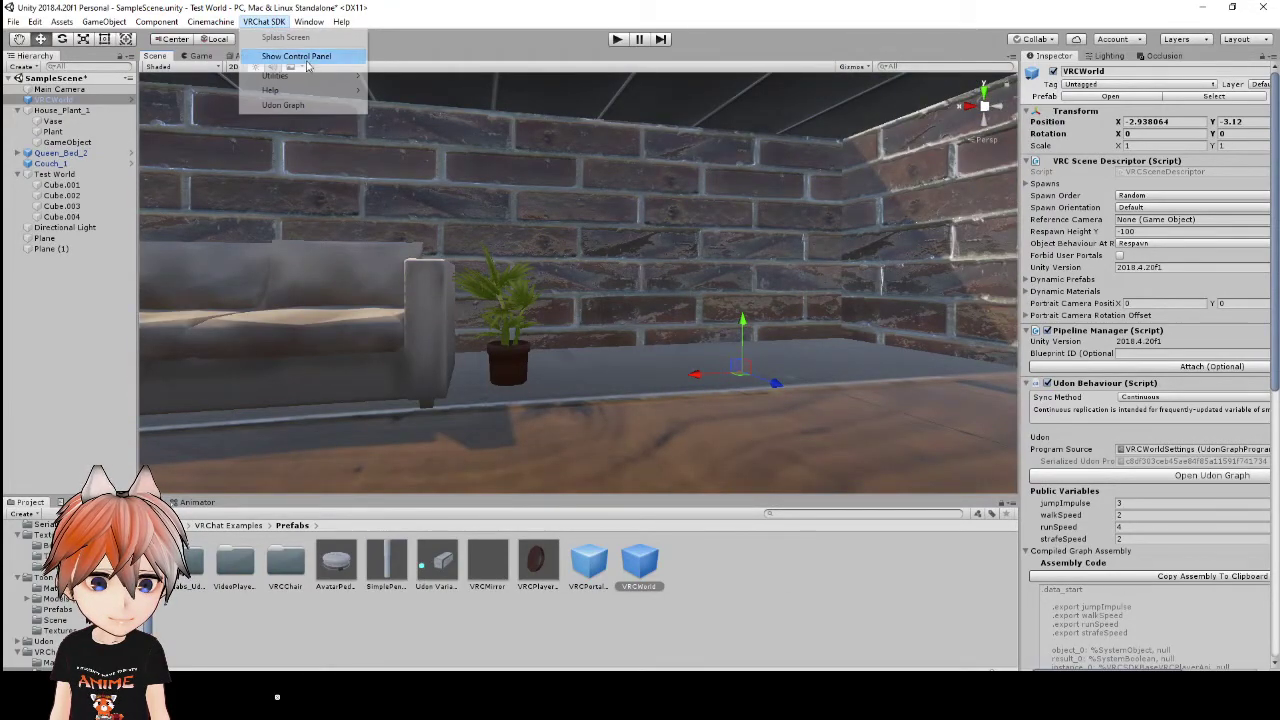
pyautogui.click(300, 56)
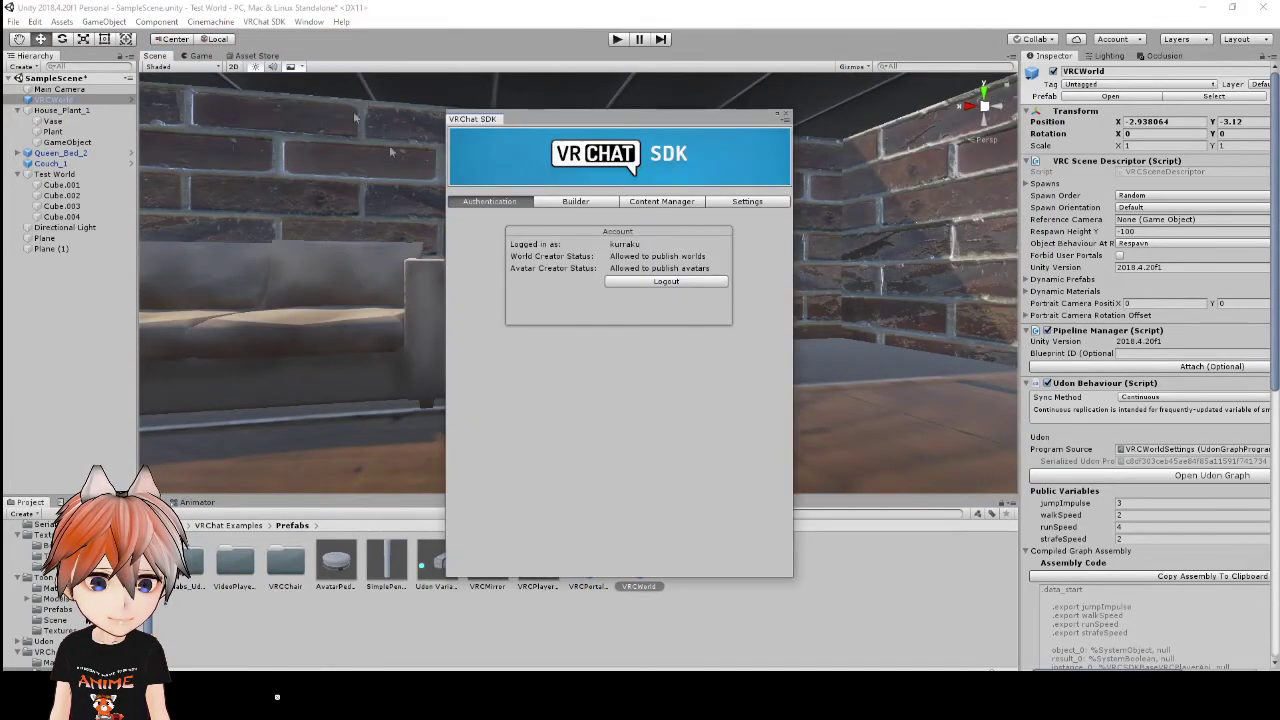
pyautogui.click(577, 202)
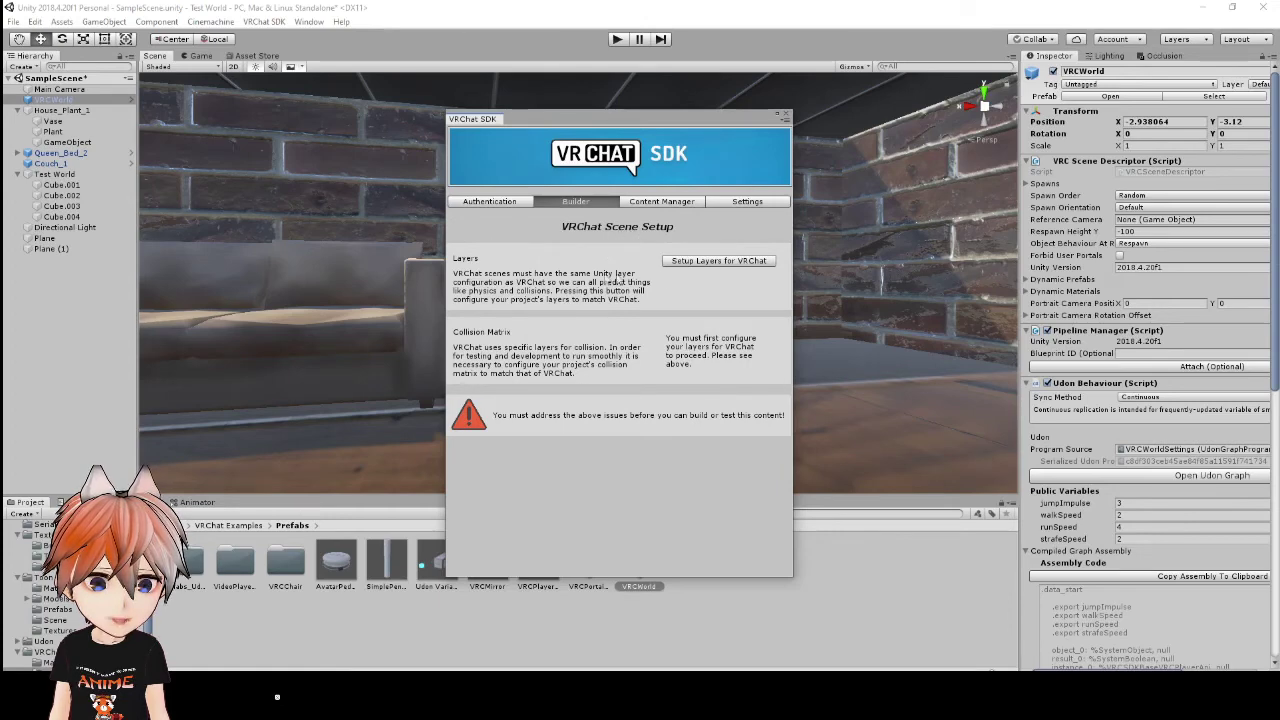
pyautogui.click(716, 262)
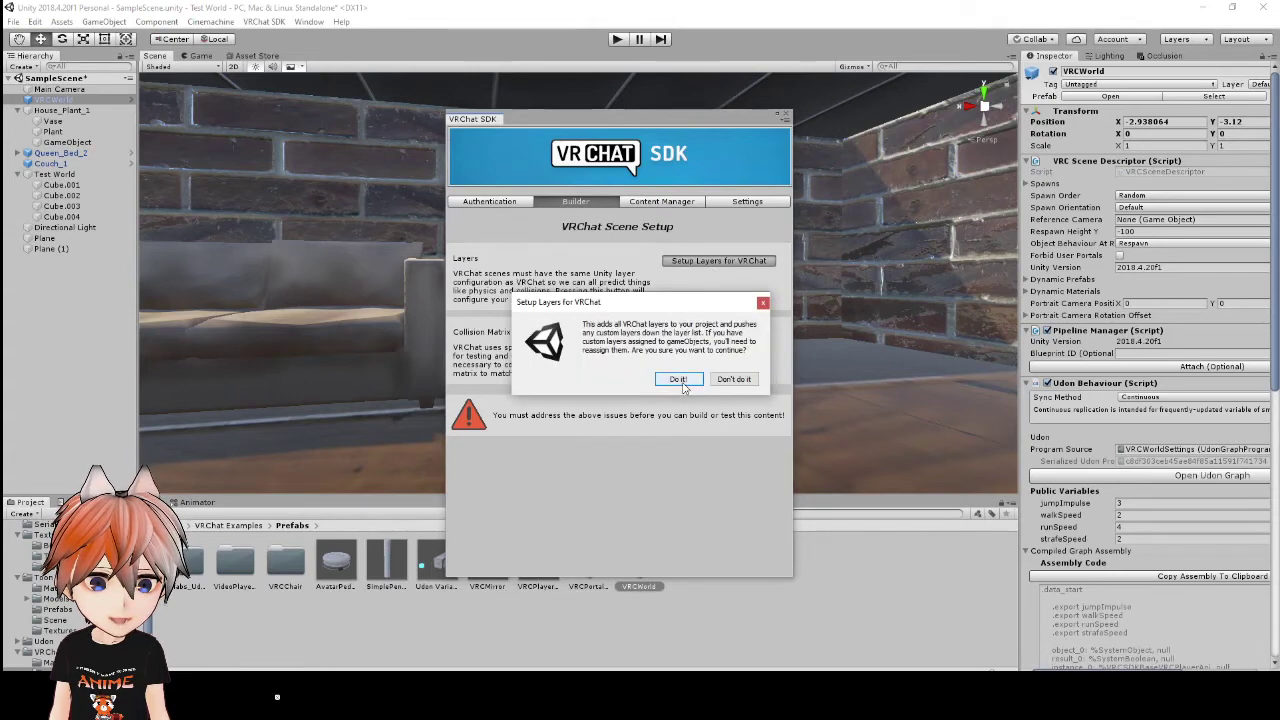
pyautogui.click(679, 380)
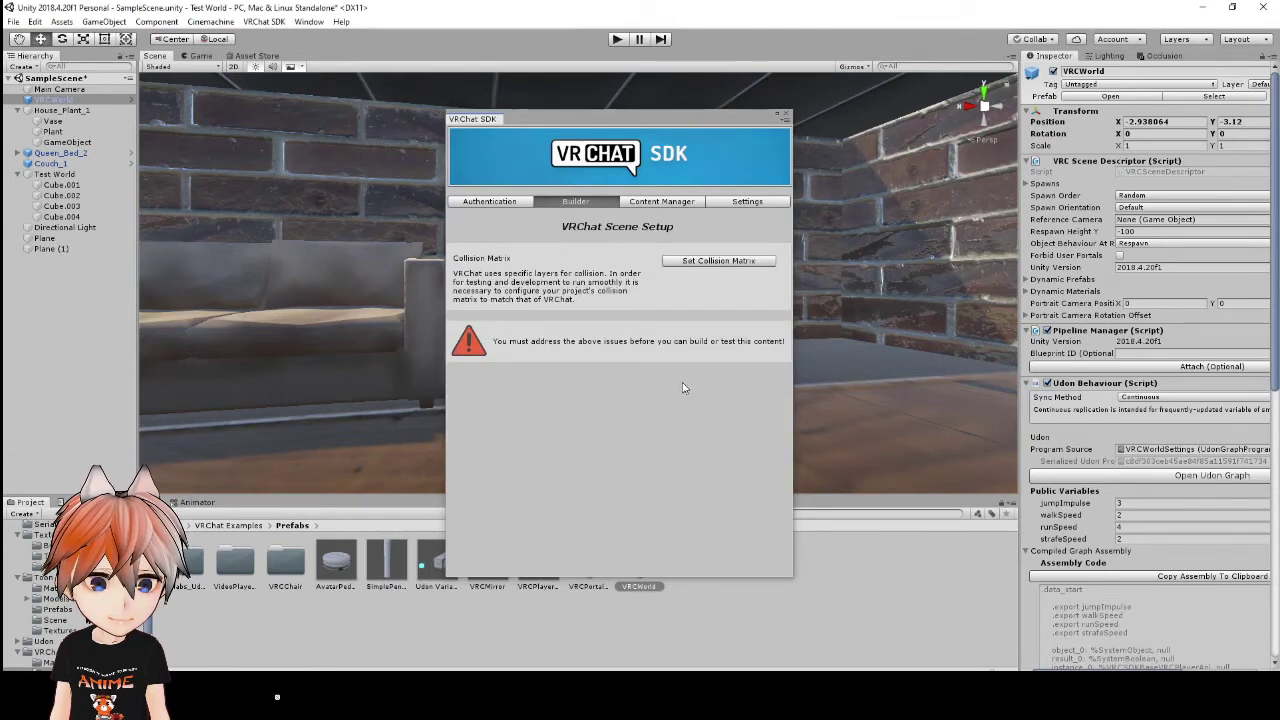
pyautogui.click(708, 262)
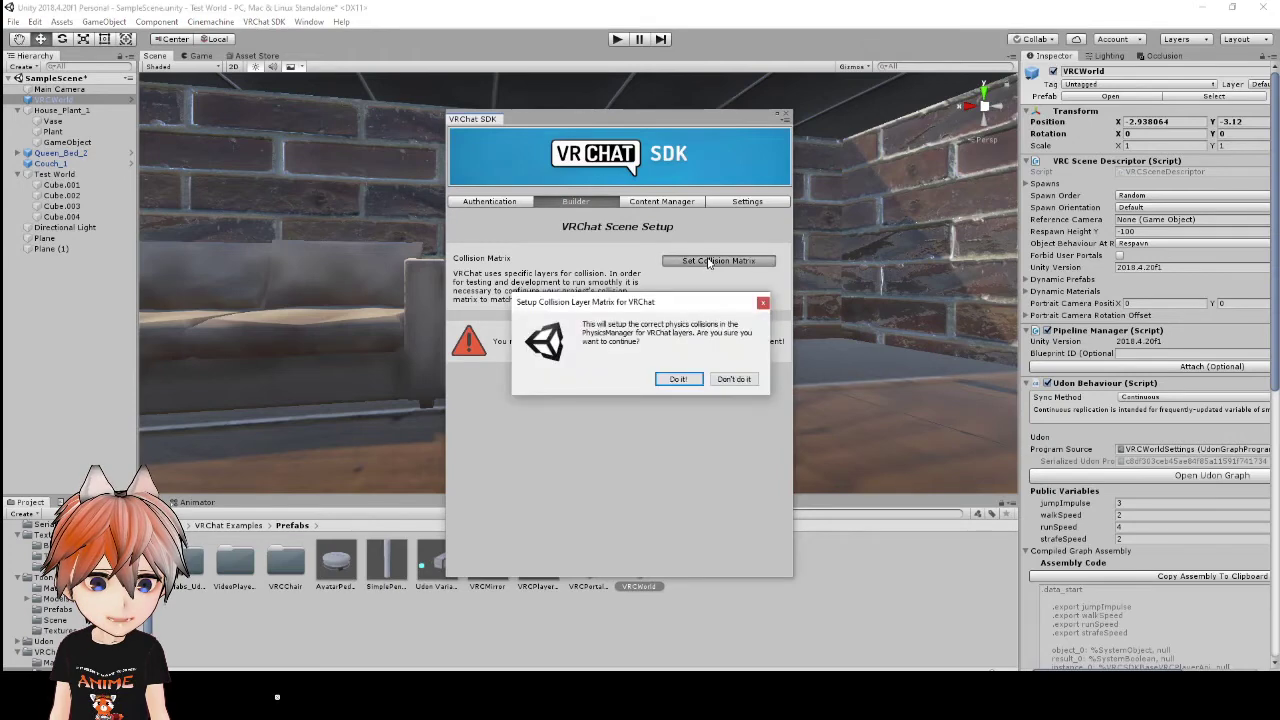
pyautogui.click(674, 379)
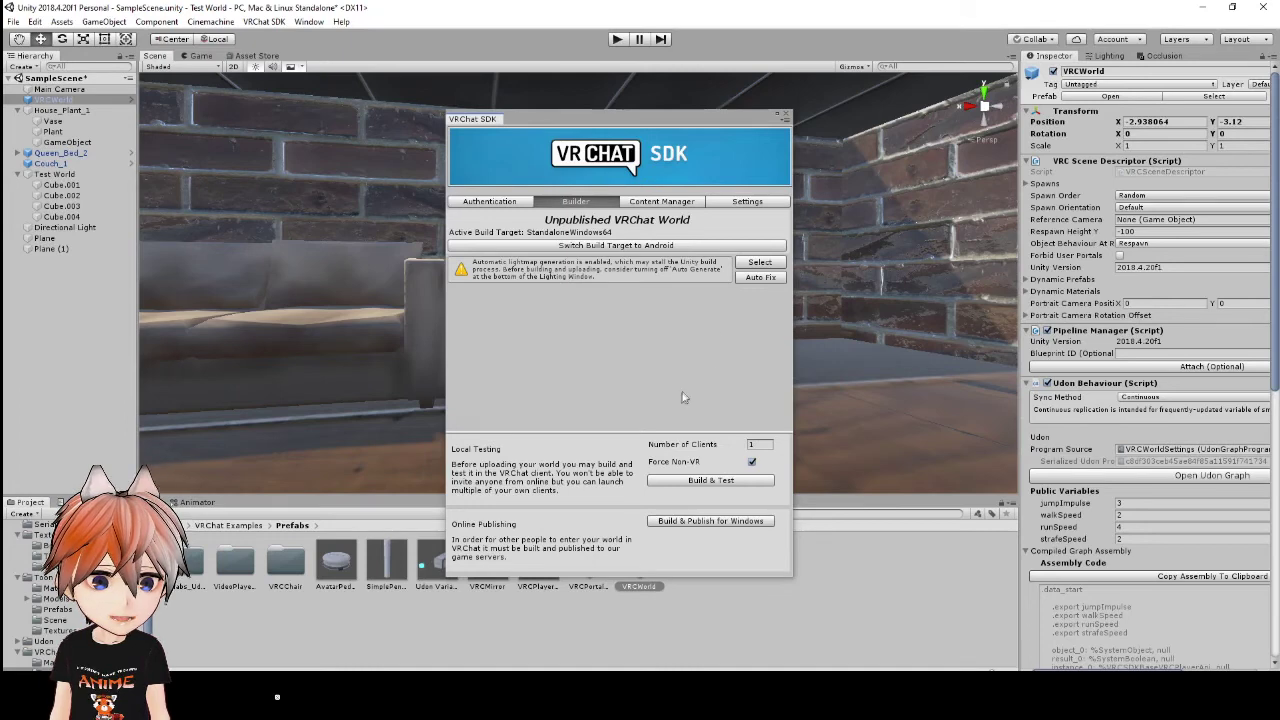
# Build and test the world locally, and walk up to the house plant in the VRChat client
pyautogui.click(710, 480)
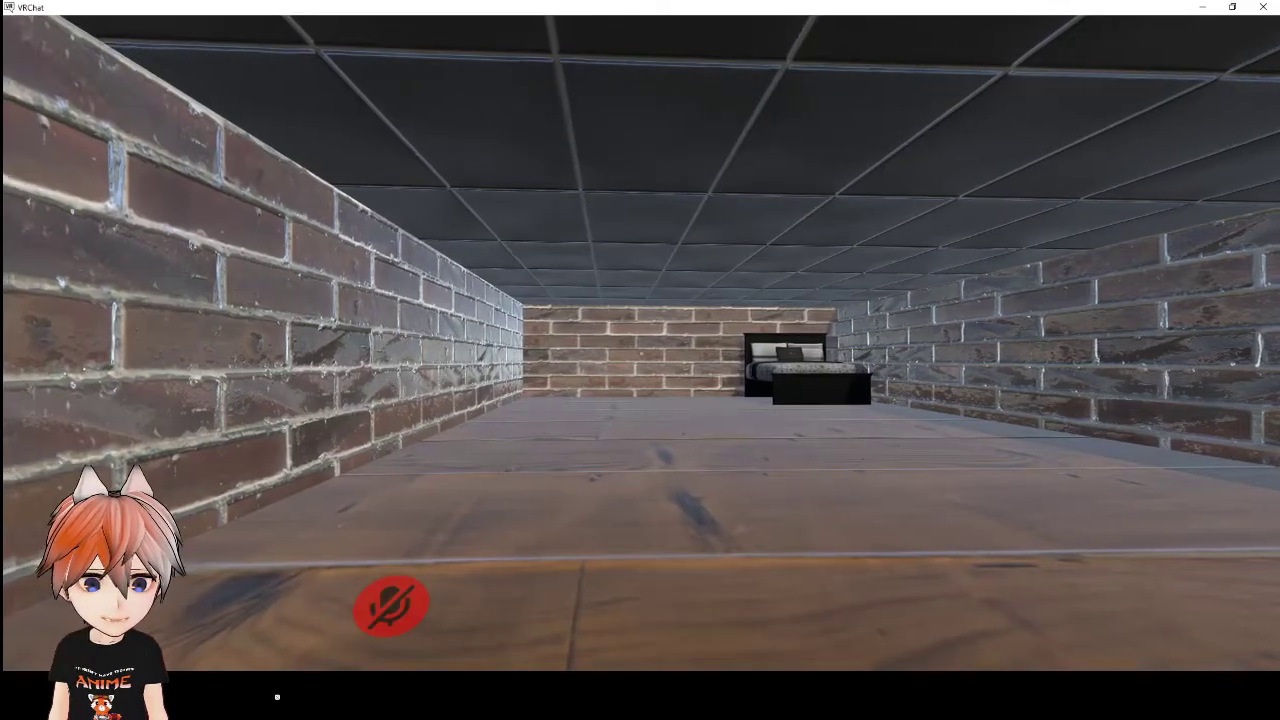
pyautogui.press('w')
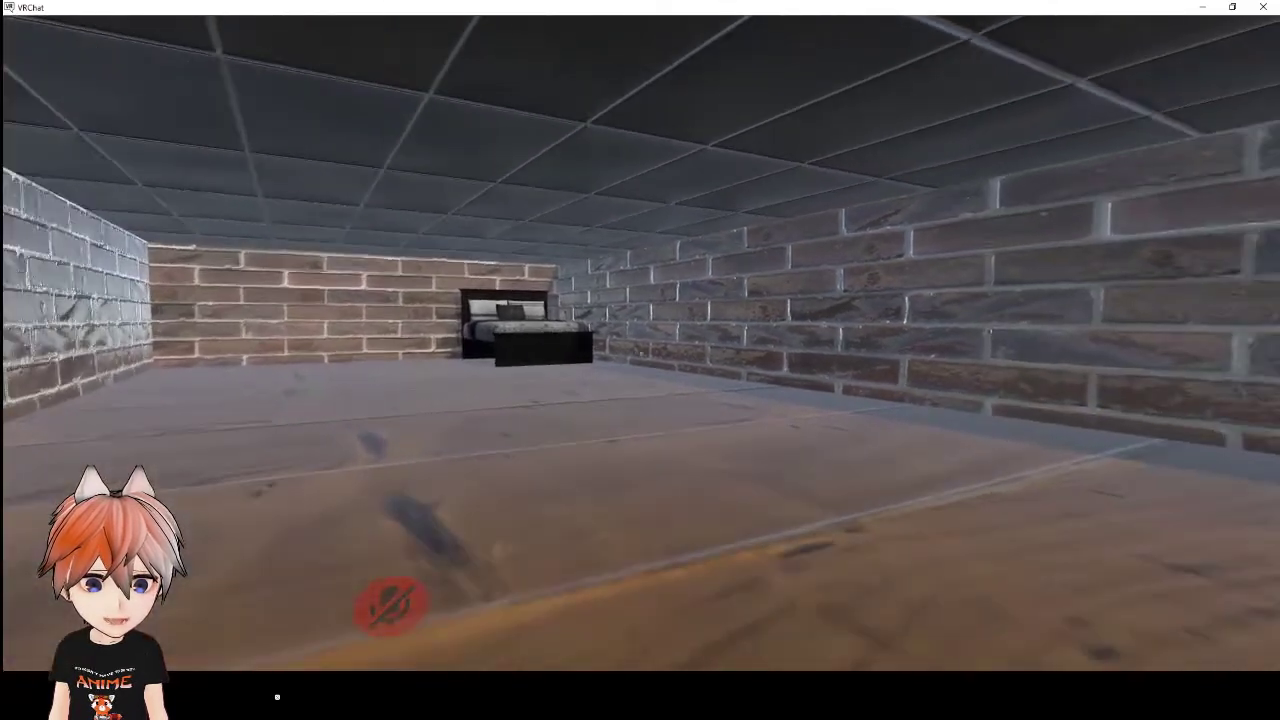
pyautogui.press('w')
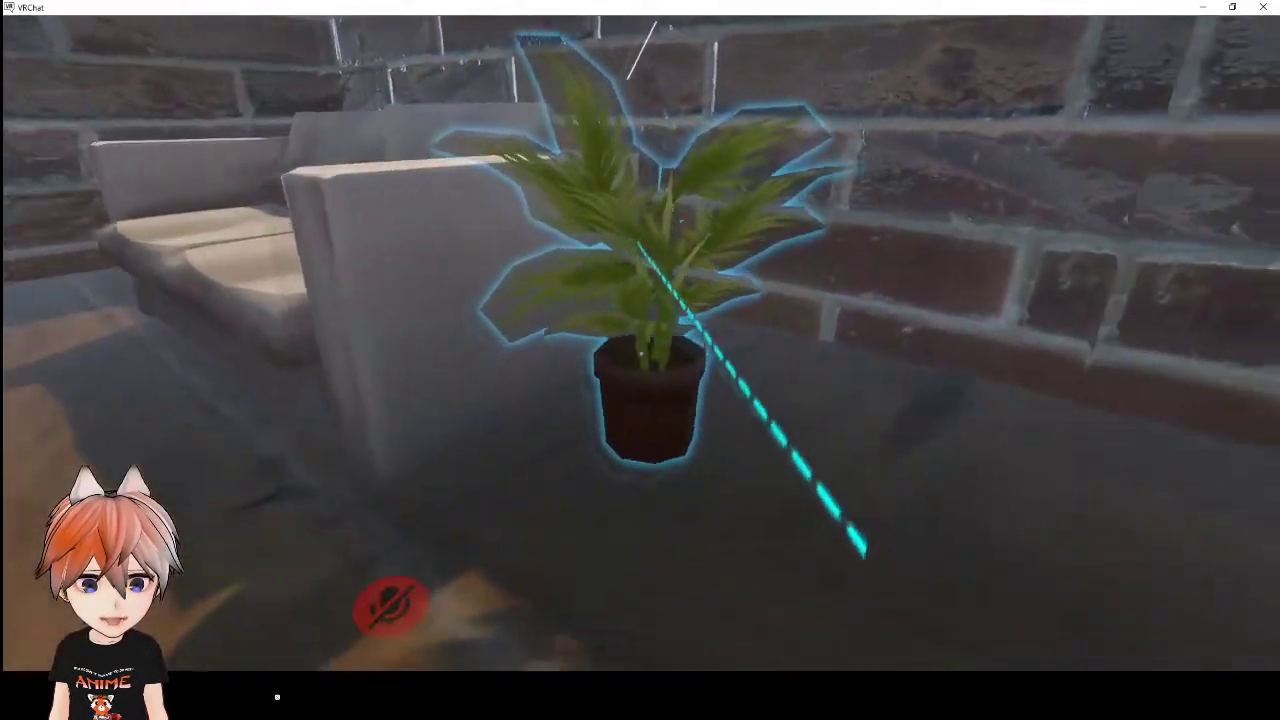
# Test the pickup by stepping closer to the house plant, grabbing it, moving it around while held and letting it go
pyautogui.press('w')
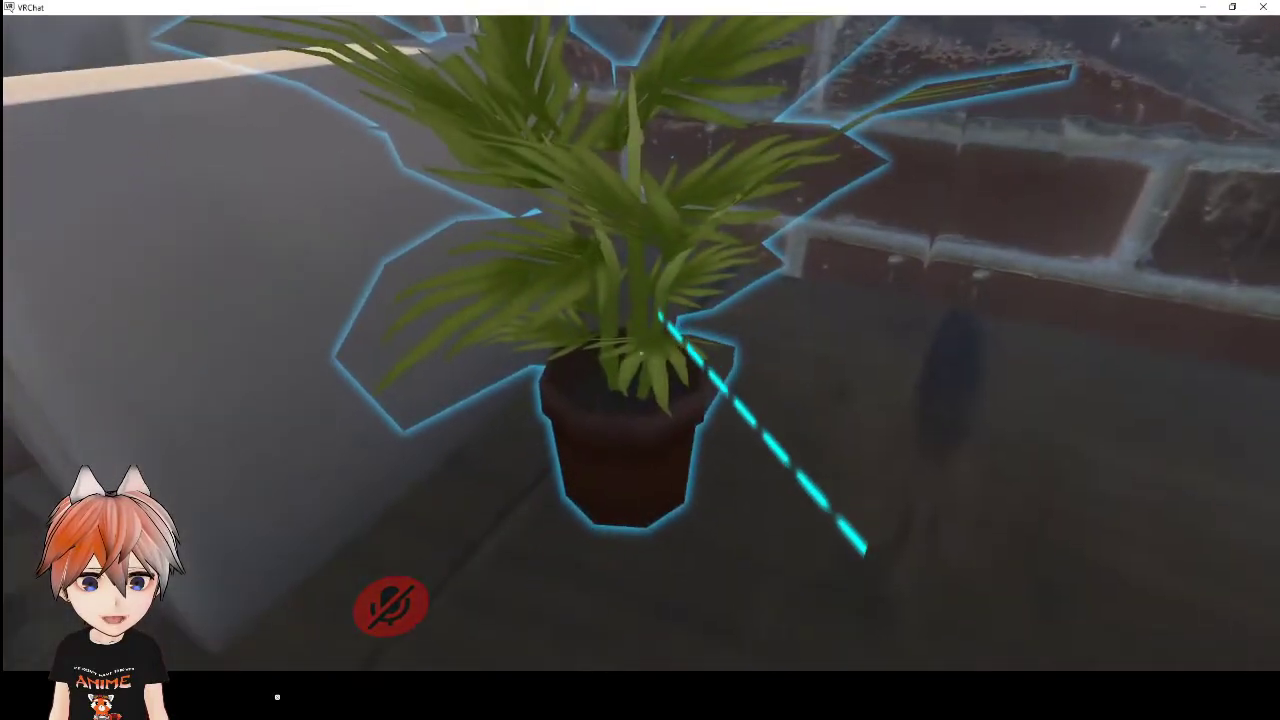
pyautogui.click(641, 353)
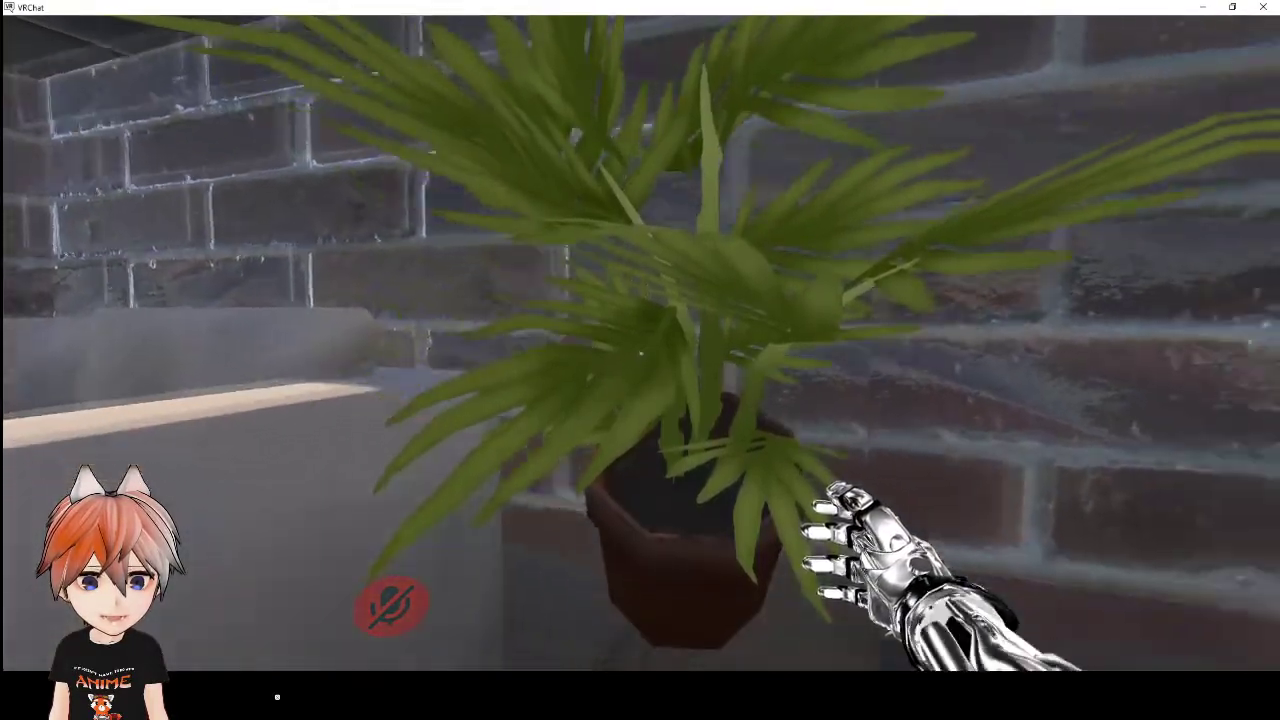
pyautogui.moveTo(641, 353); pyautogui.dragTo(641, 353)
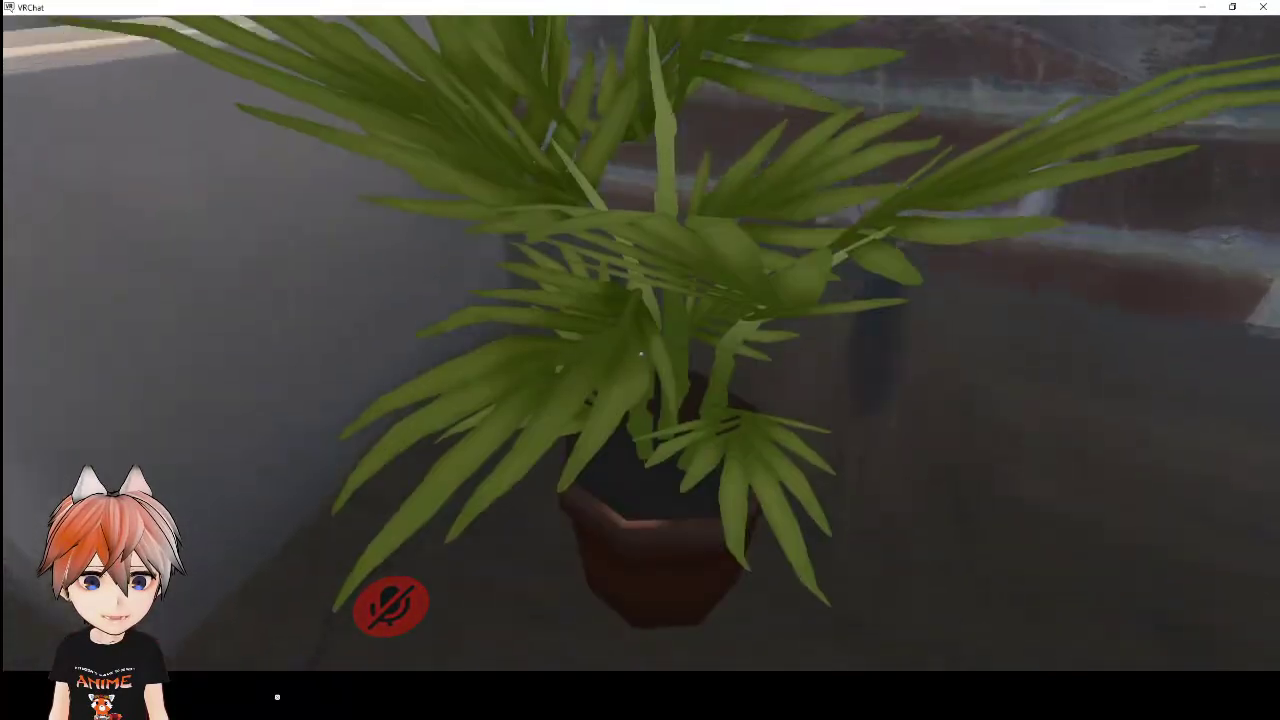
pyautogui.click(640, 352)
pyautogui.click(640, 352)
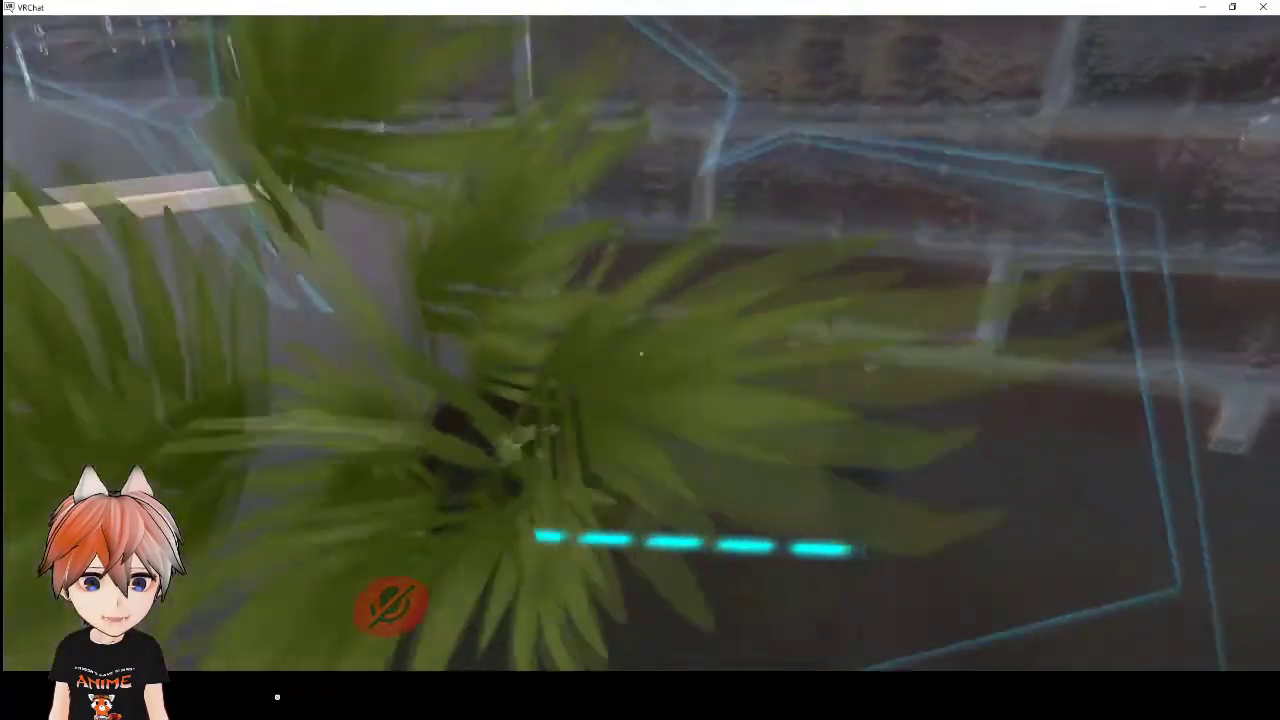
# Grab the house plant again, drop it on the floor beside the sofa and view it from different angles
pyautogui.click(641, 353)
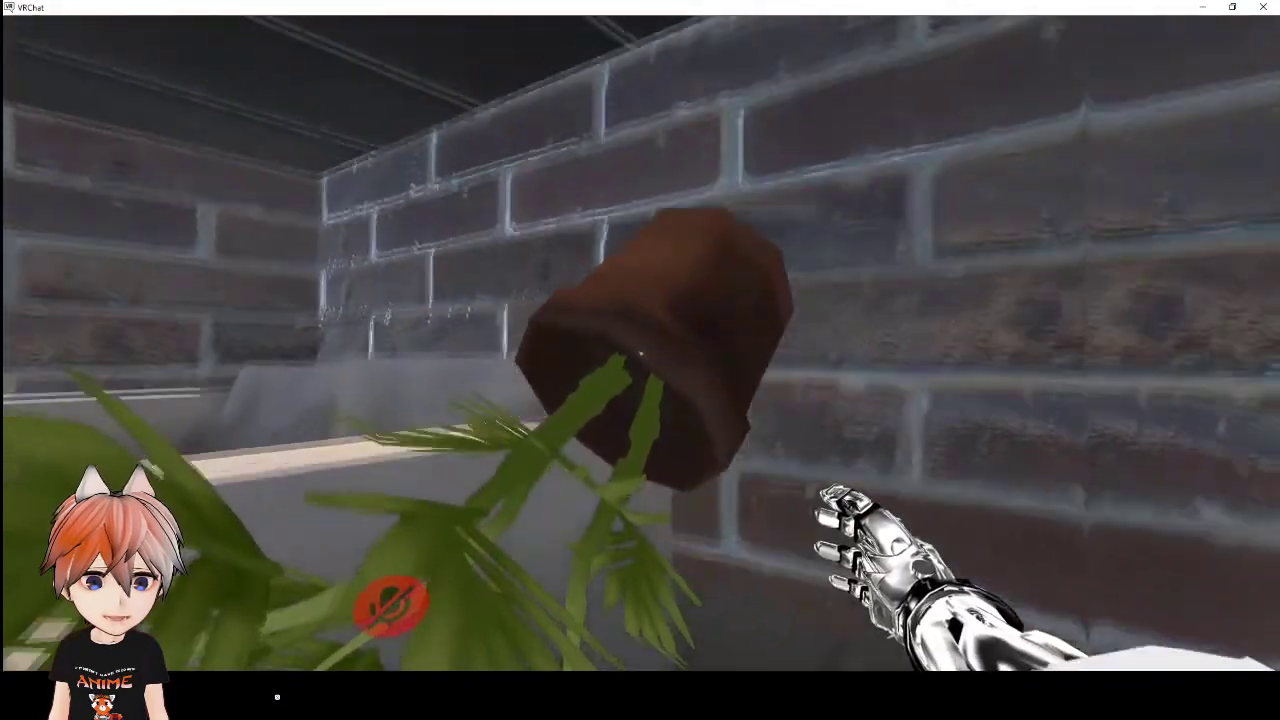
pyautogui.click(640, 353)
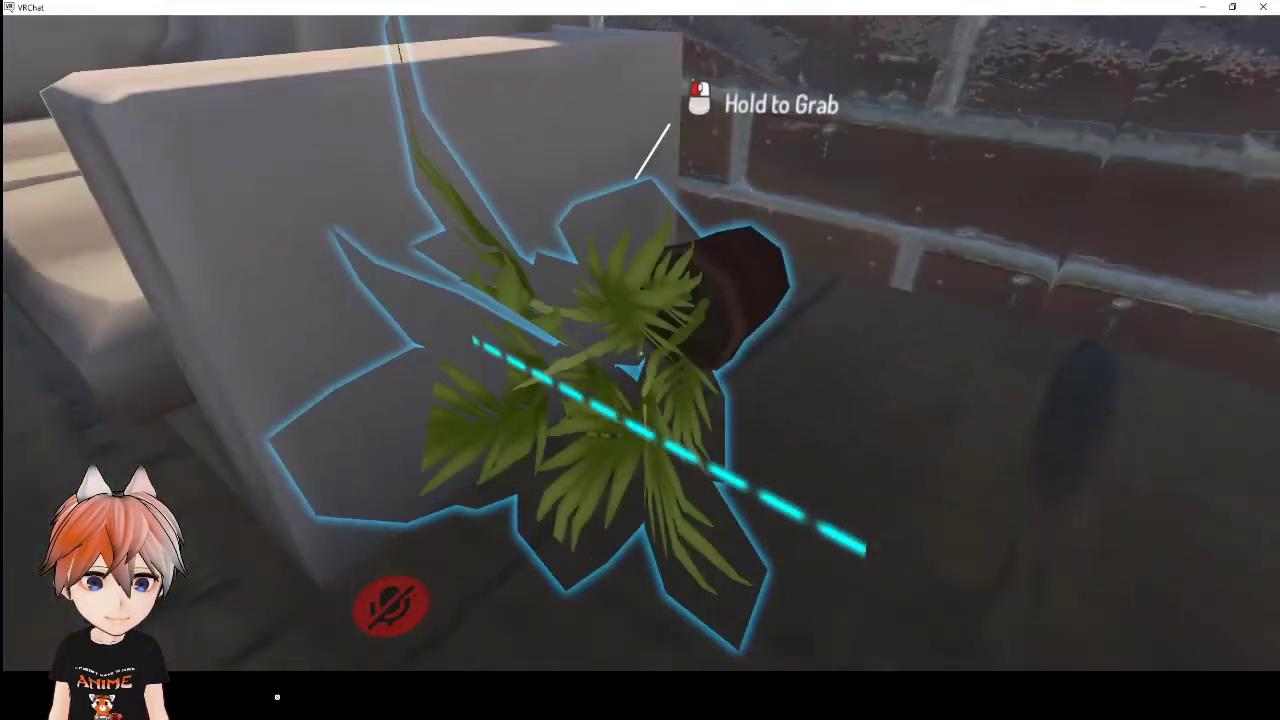
pyautogui.moveTo(640, 352); pyautogui.dragTo(640, 352)
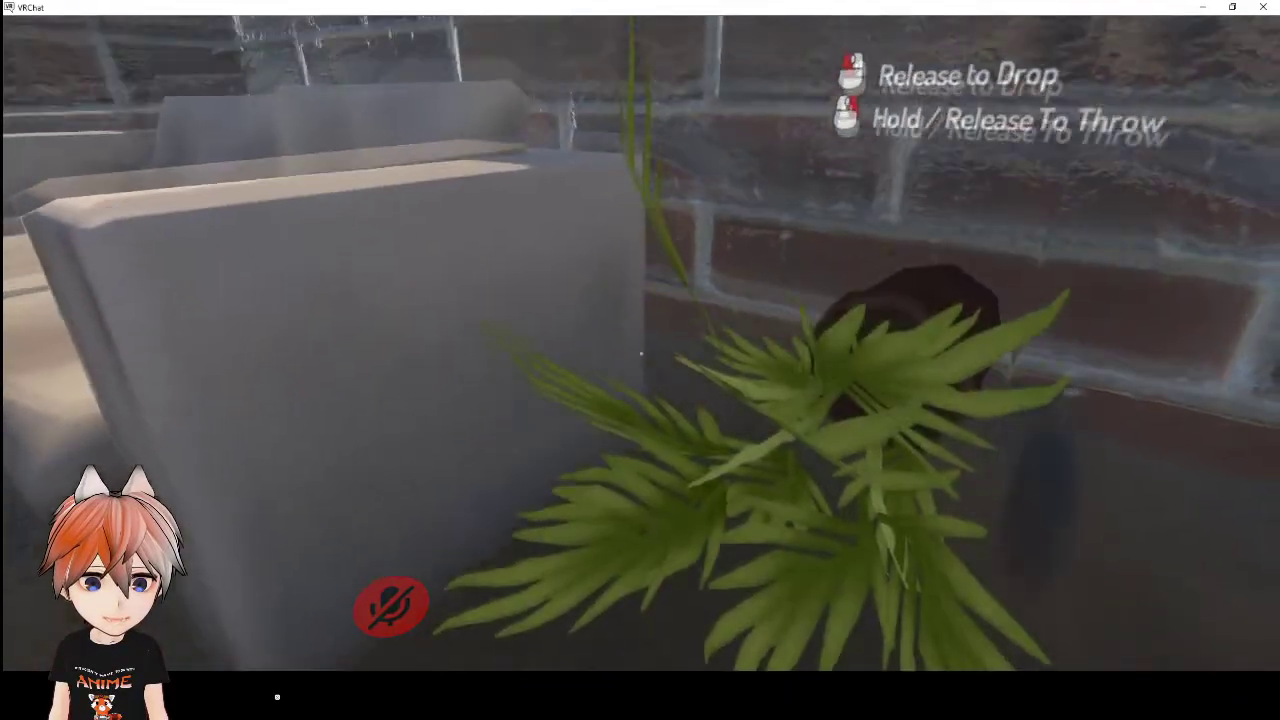
pyautogui.moveTo(640, 353); pyautogui.dragTo(640, 353)
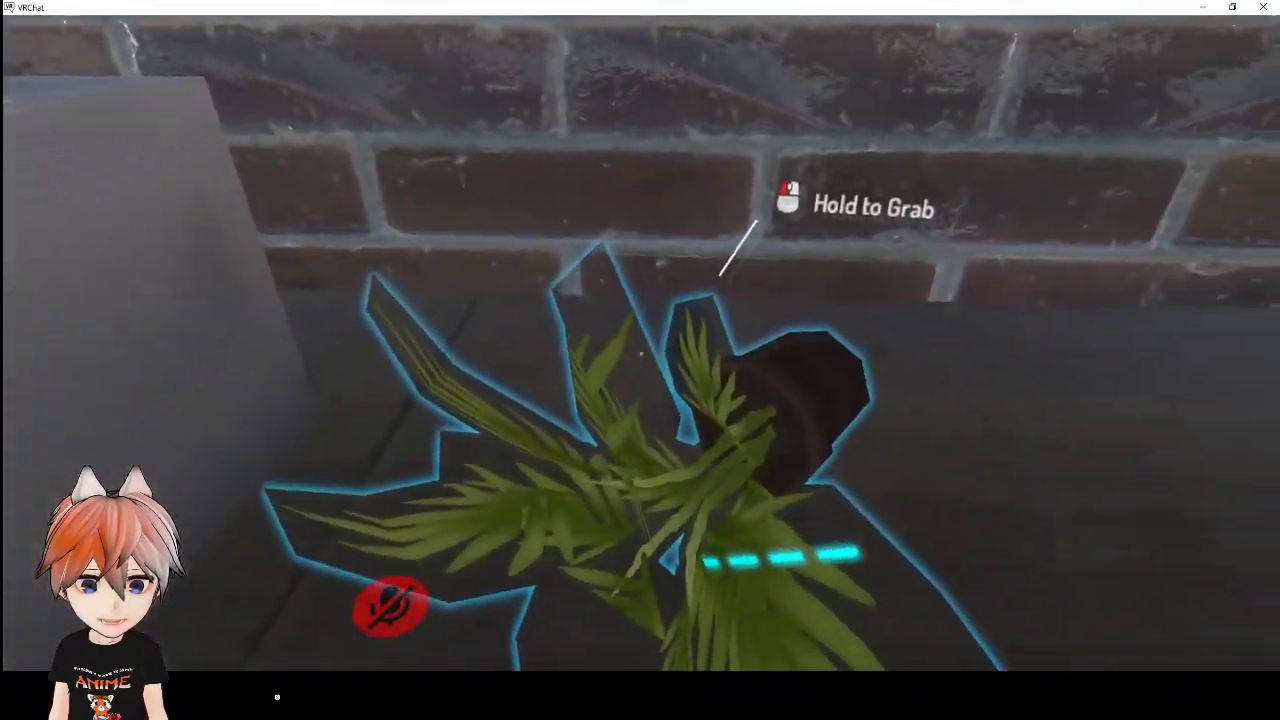
pyautogui.moveTo(640, 353); pyautogui.dragTo(640, 353)
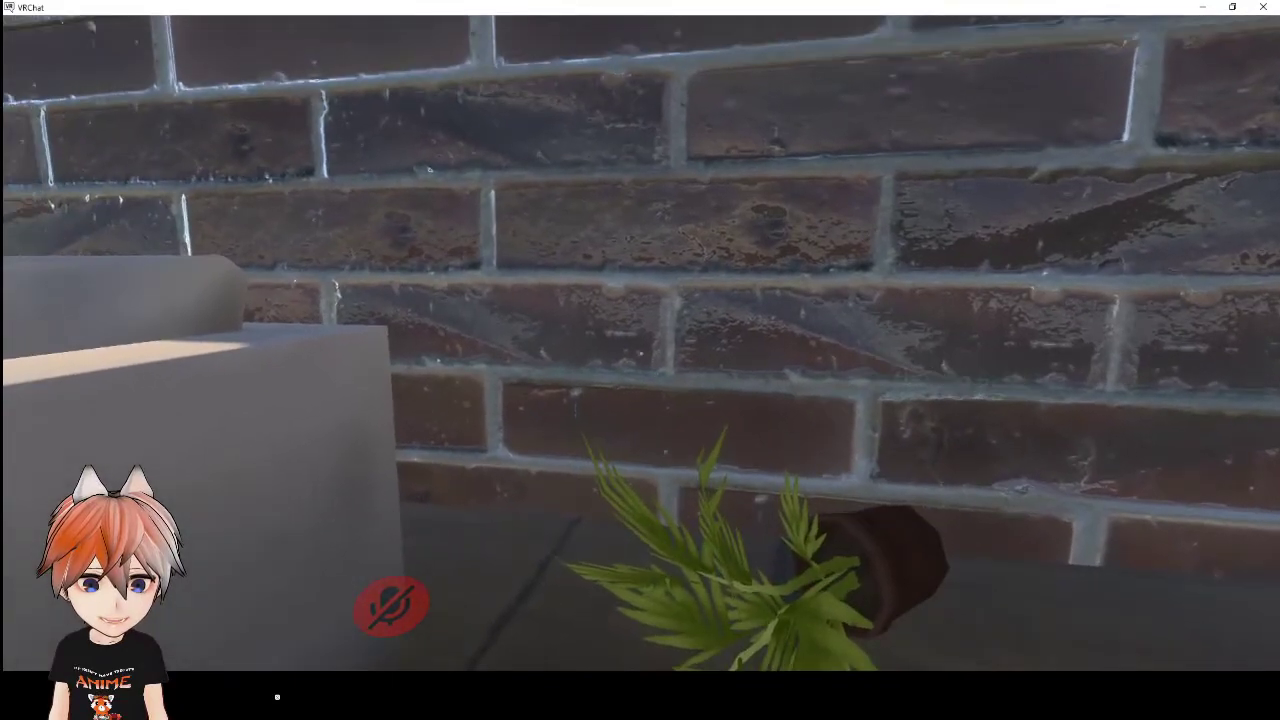